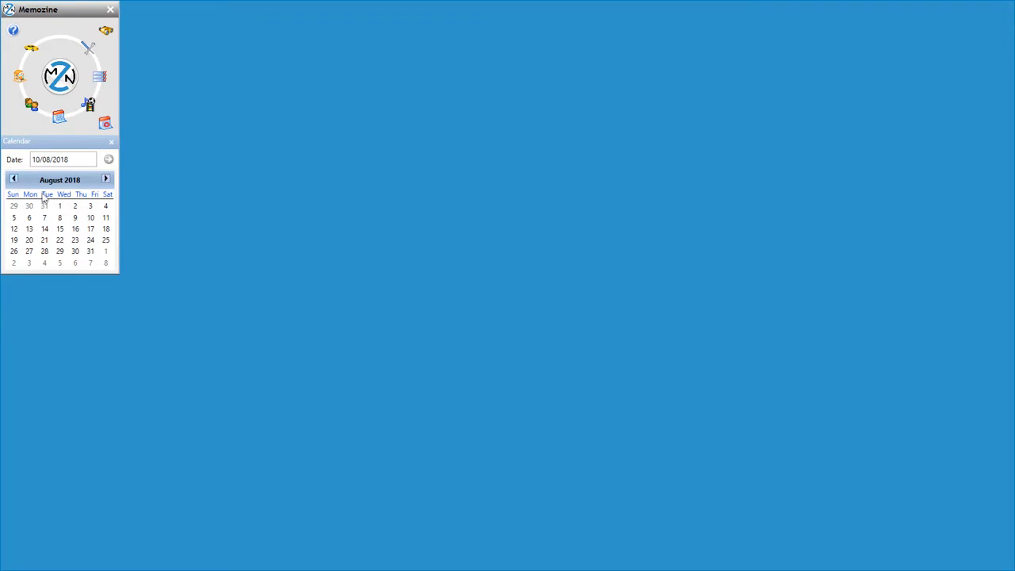
# Start a new diary entry on the 4 August 2018 page that spans multiple dates, with end date 18/08/2018.
pyautogui.doubleClick(105, 207)
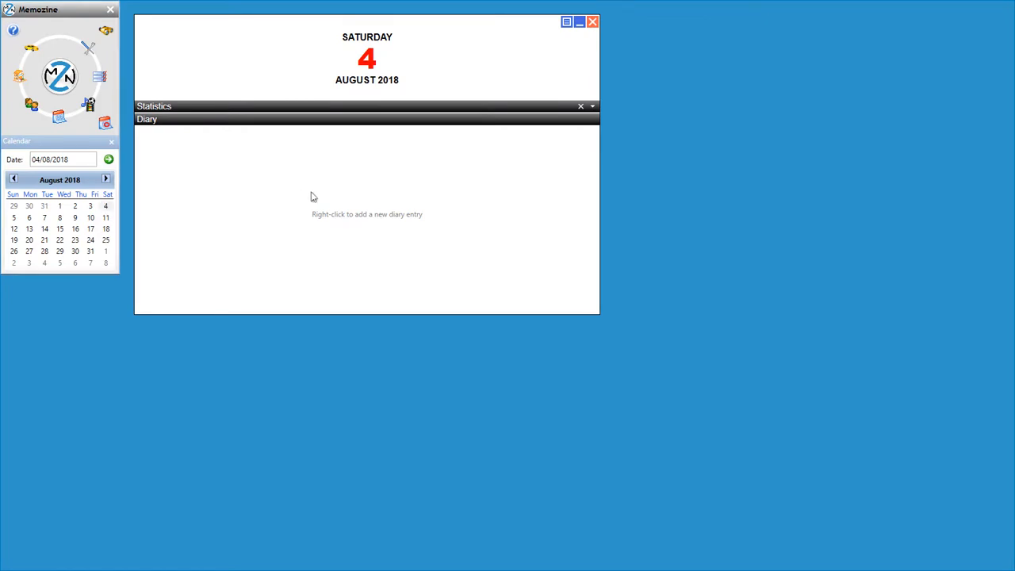
pyautogui.rightClick(312, 196)
pyautogui.click(361, 199)
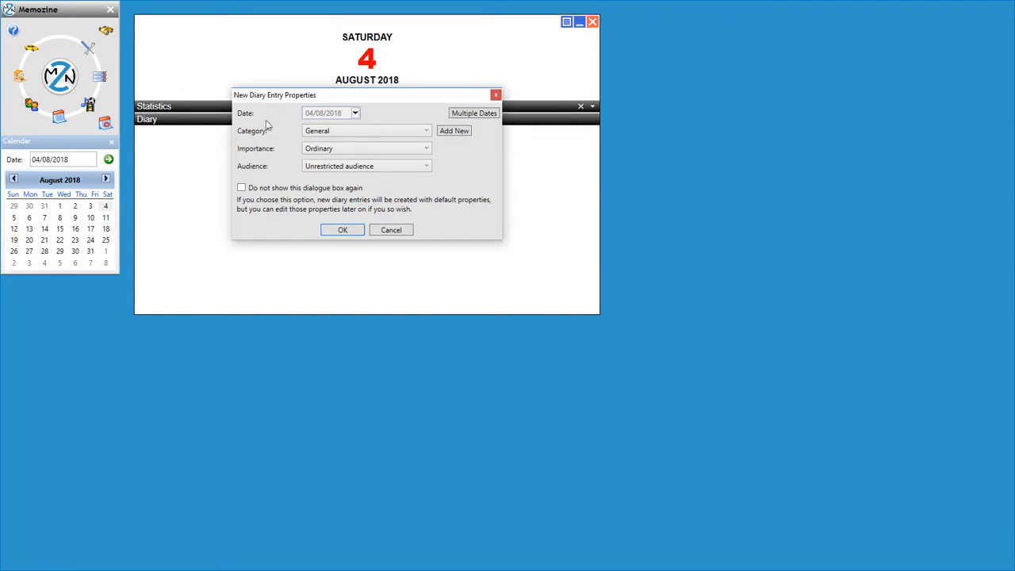
pyautogui.click(474, 113)
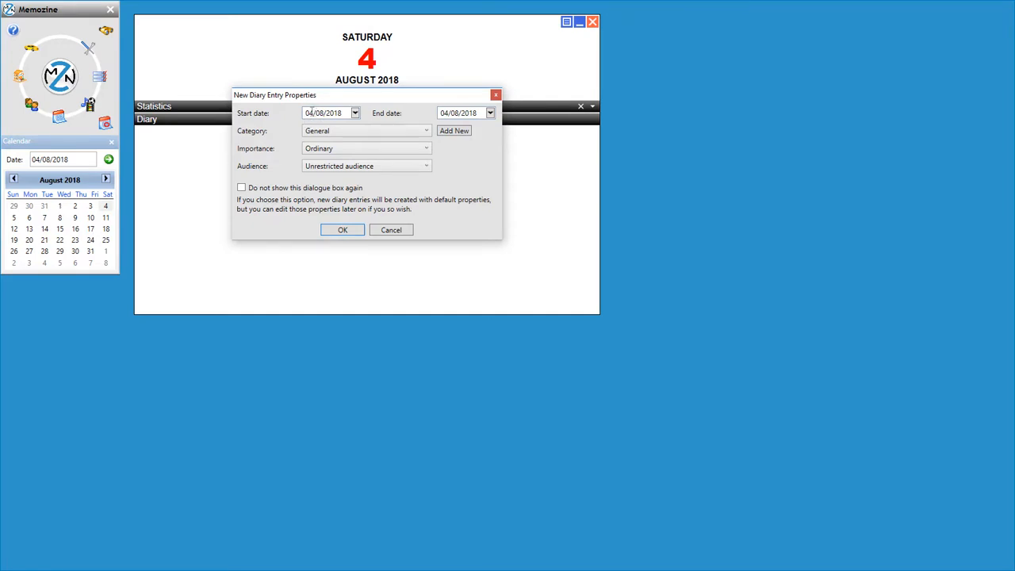
pyautogui.click(491, 113)
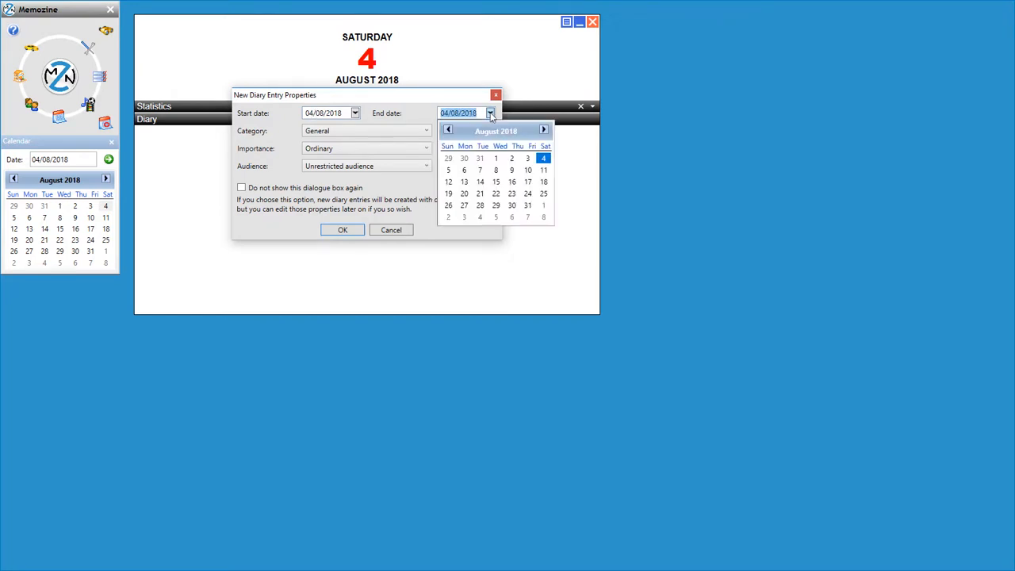
pyautogui.click(544, 182)
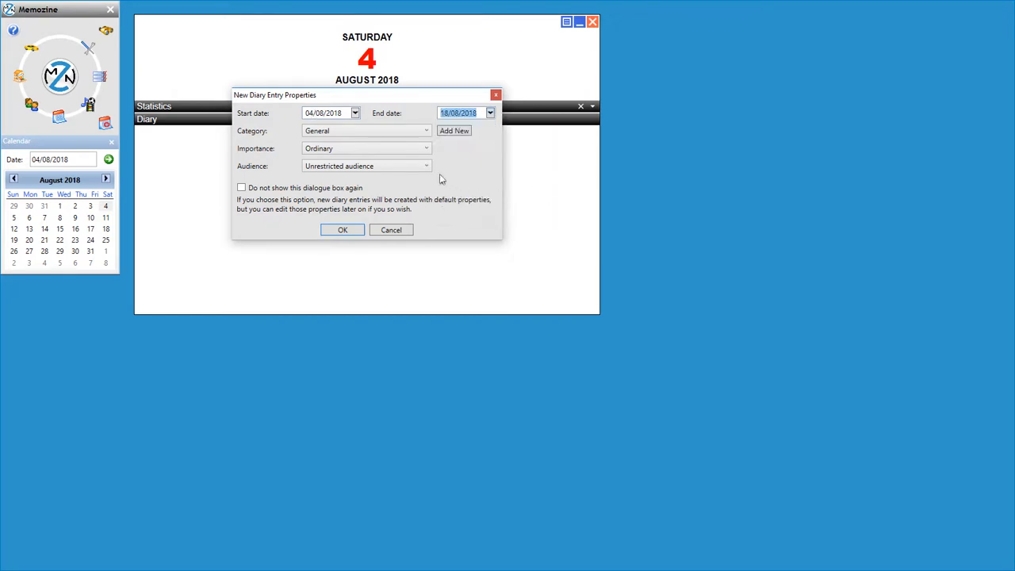
# Give the new entry High importance, create it and enter the text "Holidays in France".
pyautogui.click(334, 151)
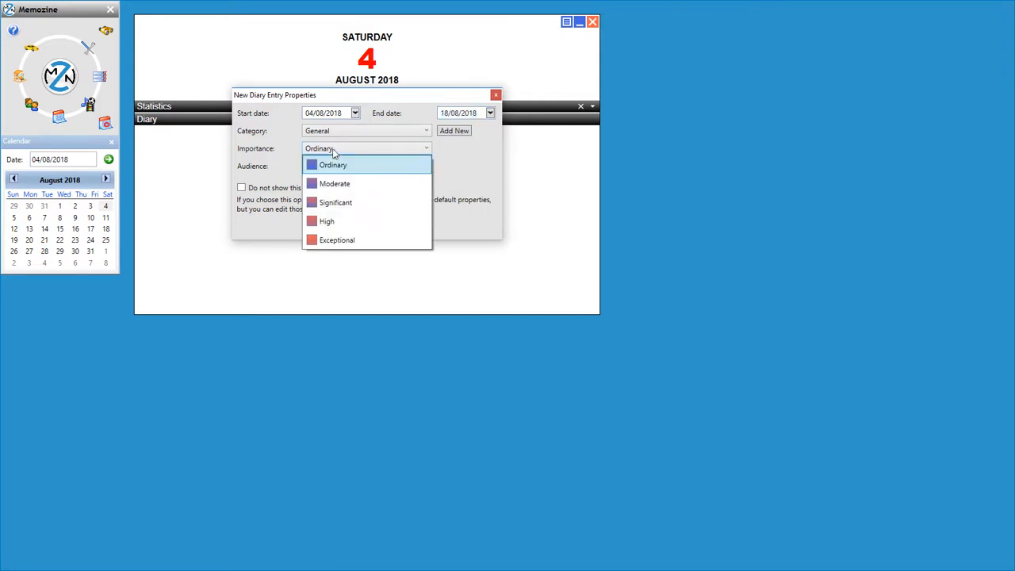
pyautogui.click(332, 222)
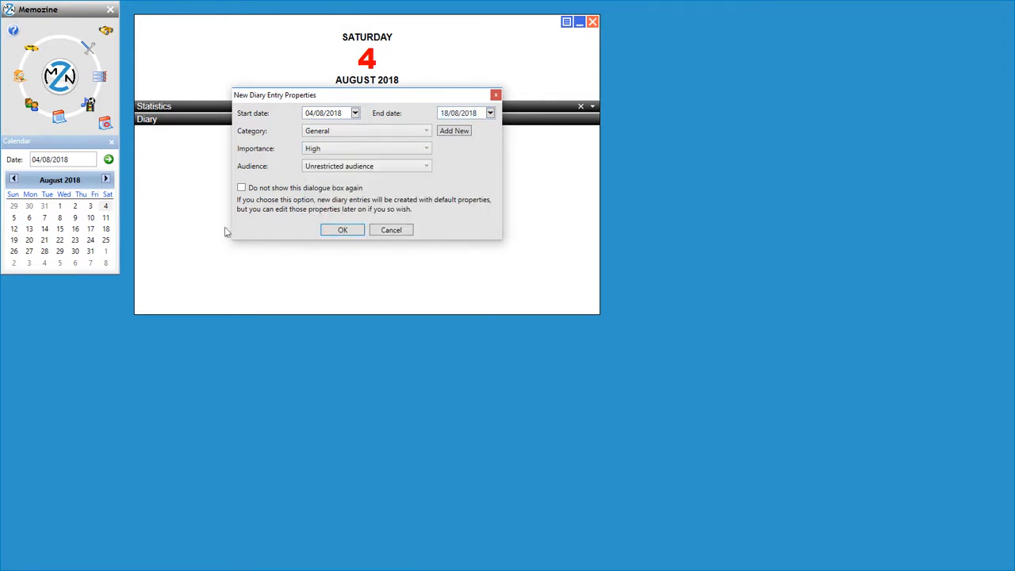
pyautogui.click(341, 231)
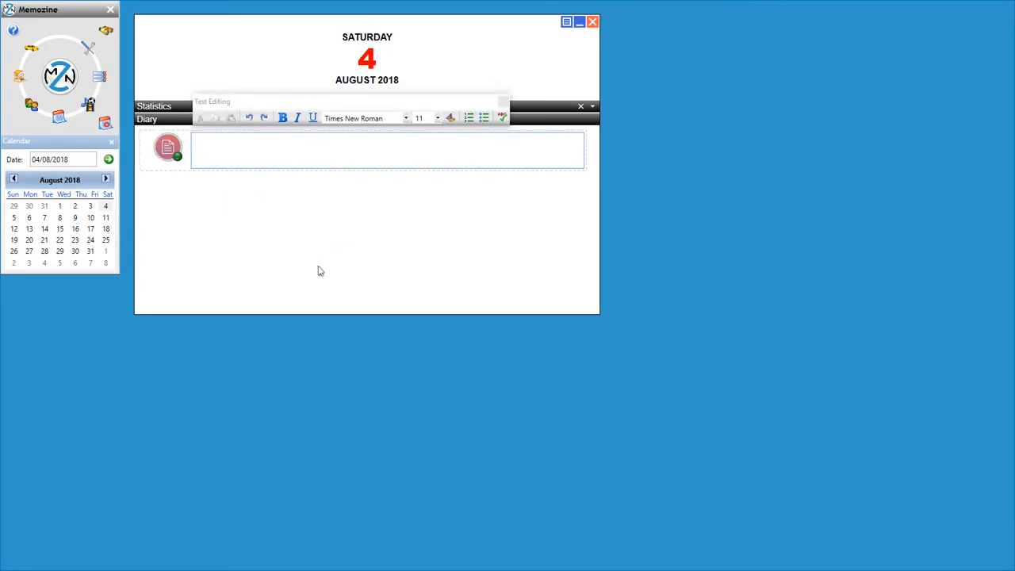
pyautogui.write('Holidays in France')
pyautogui.click(300, 230)
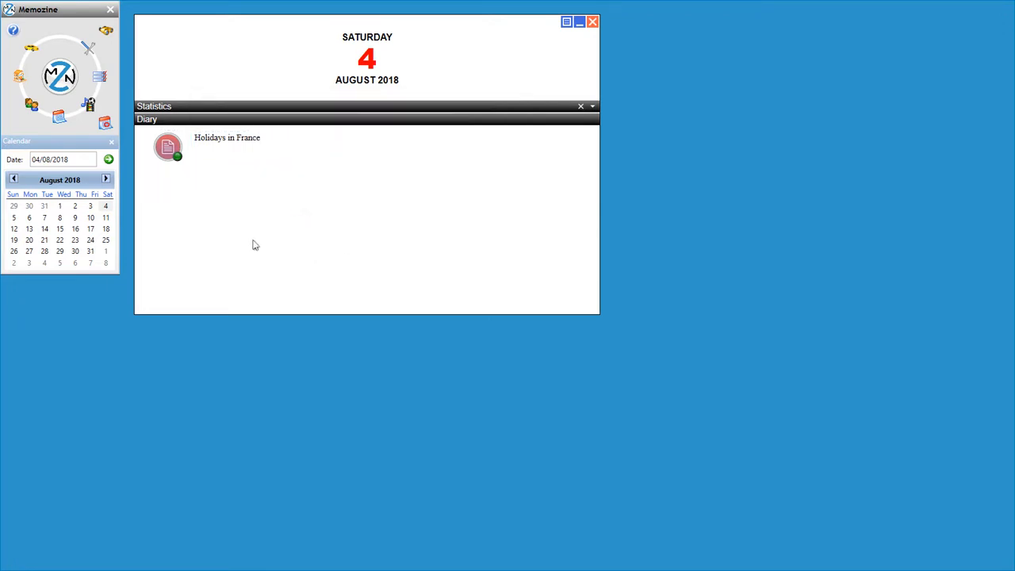
# Open the 8 August 2018 diary page and move it clear of the 4 August page.
pyautogui.click(59, 218)
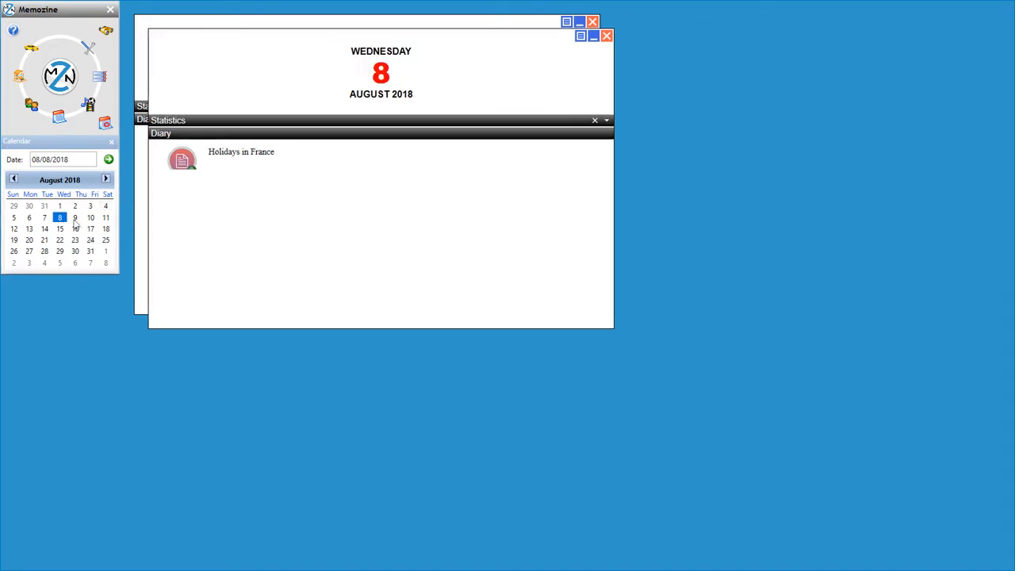
pyautogui.moveTo(218, 49); pyautogui.dragTo(597, 270)
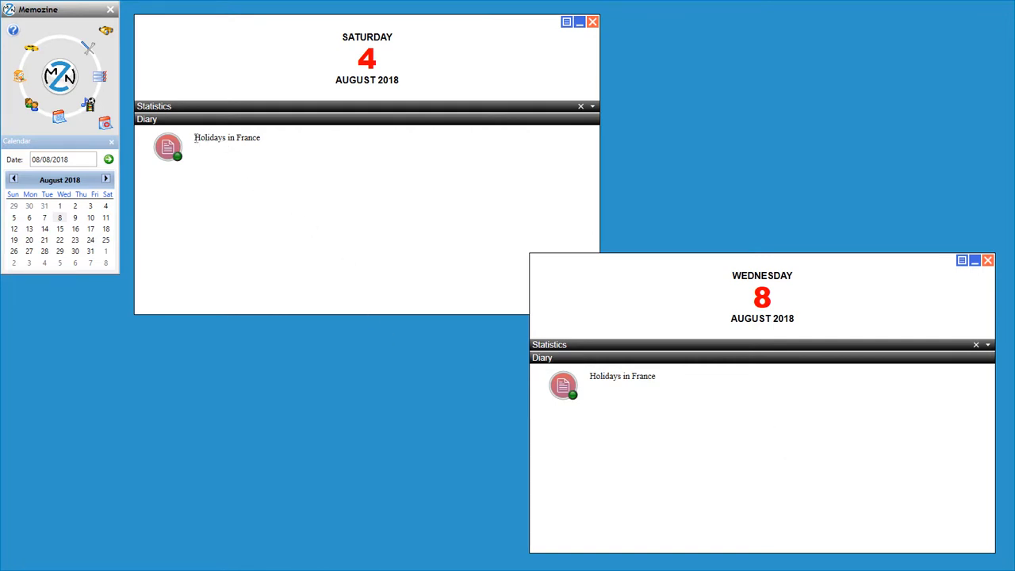
# Format the "Holidays in France" text on the 4 August page as Arial, size 16, bold.
pyautogui.moveTo(194, 138); pyautogui.dragTo(261, 140)
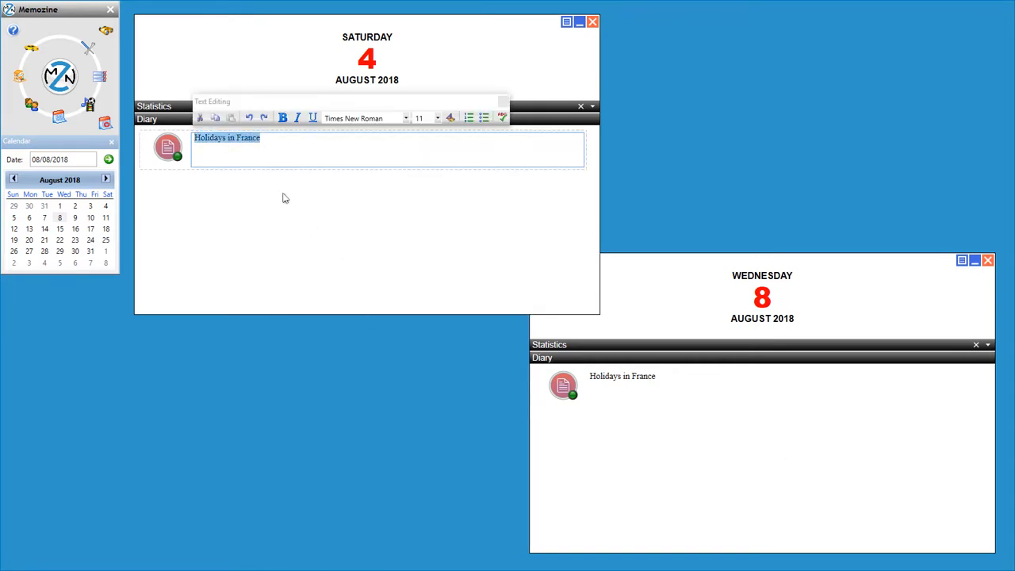
pyautogui.click(406, 118)
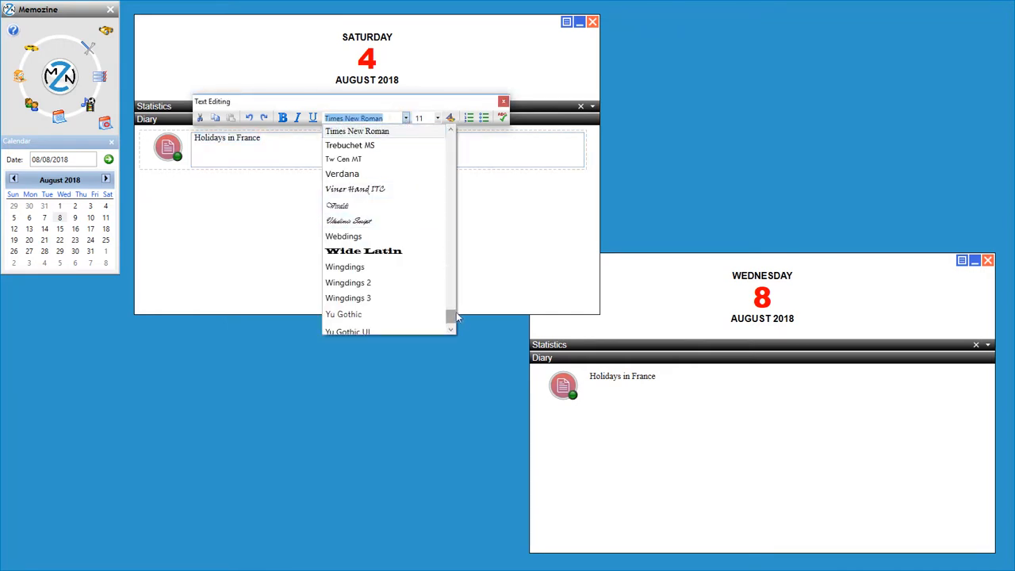
pyautogui.moveTo(452, 317); pyautogui.dragTo(329, 167)
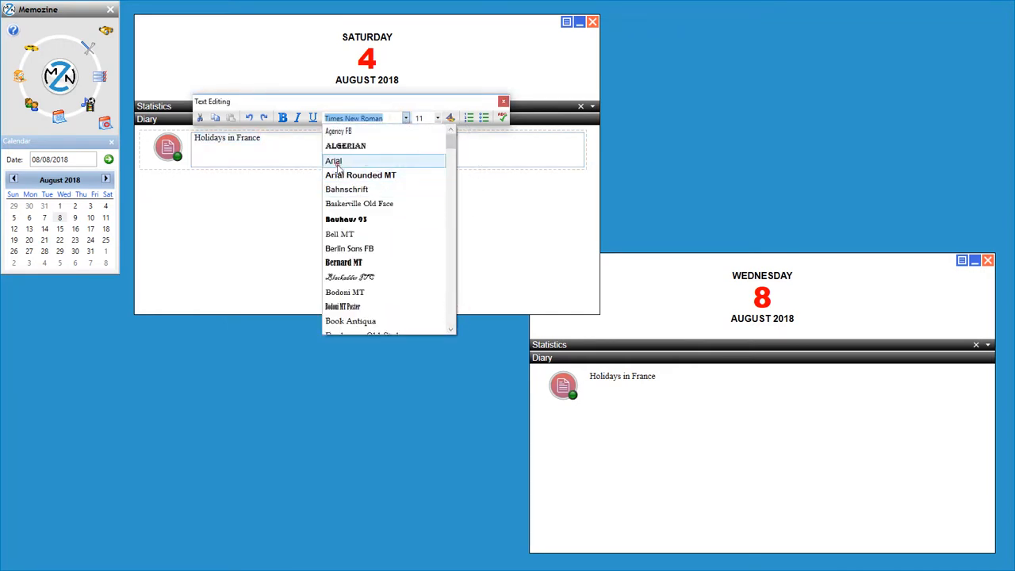
pyautogui.click(336, 161)
pyautogui.click(438, 118)
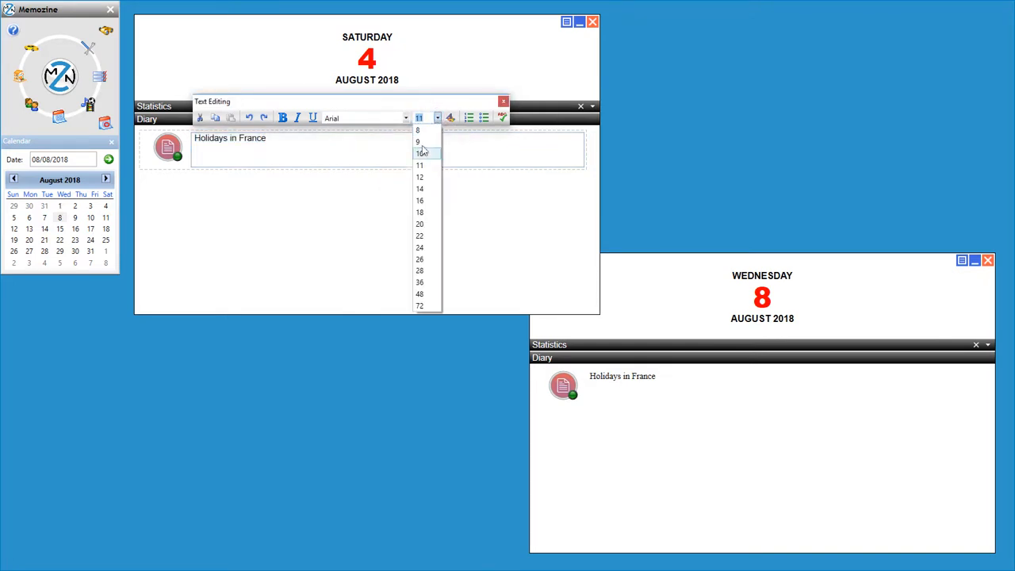
pyautogui.click(423, 202)
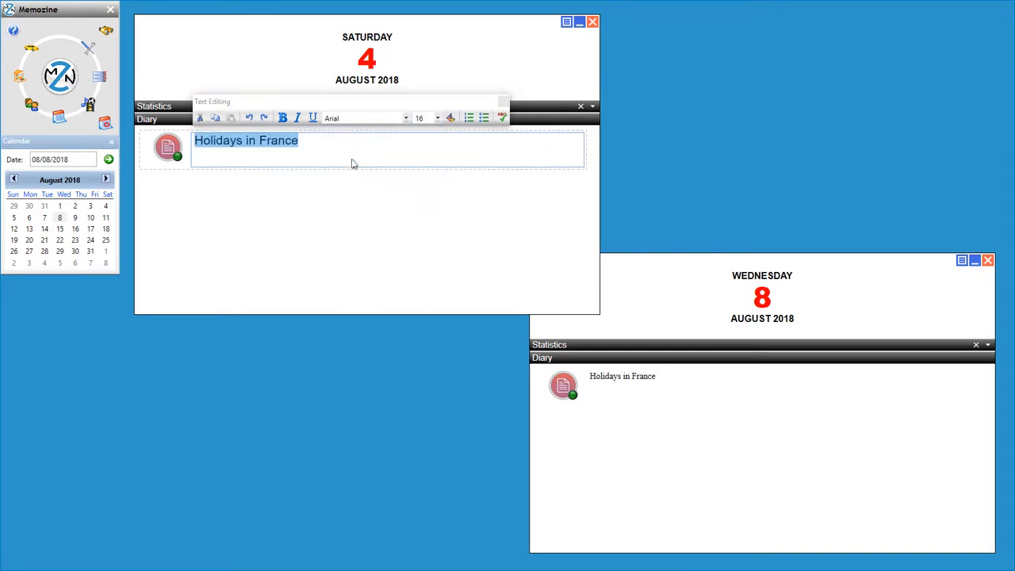
pyautogui.click(282, 118)
pyautogui.click(256, 215)
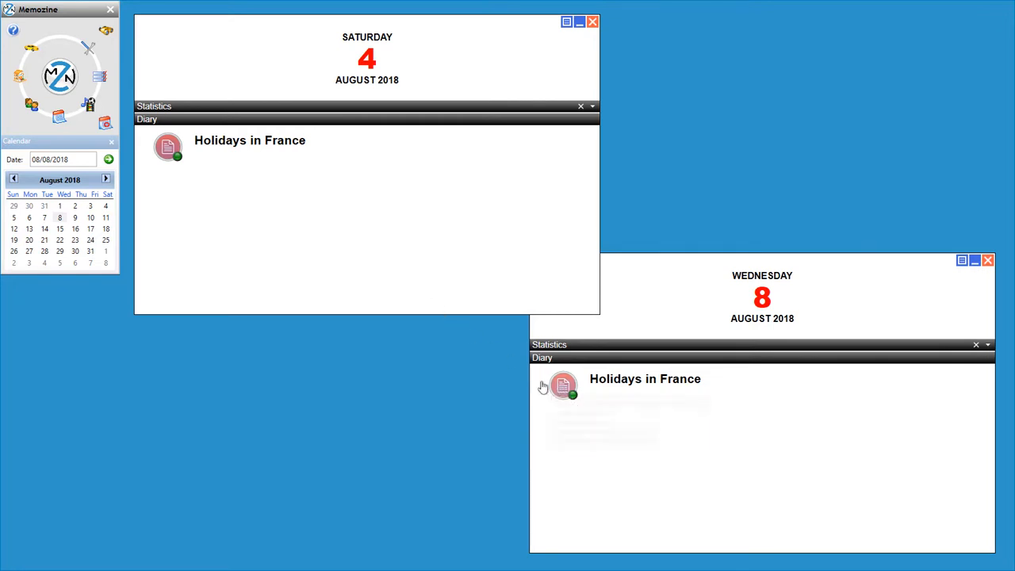
# Add the image France.png to the "Holidays in France" entry on the 4 August page and shrink it to a little over half size.
pyautogui.rightClick(168, 151)
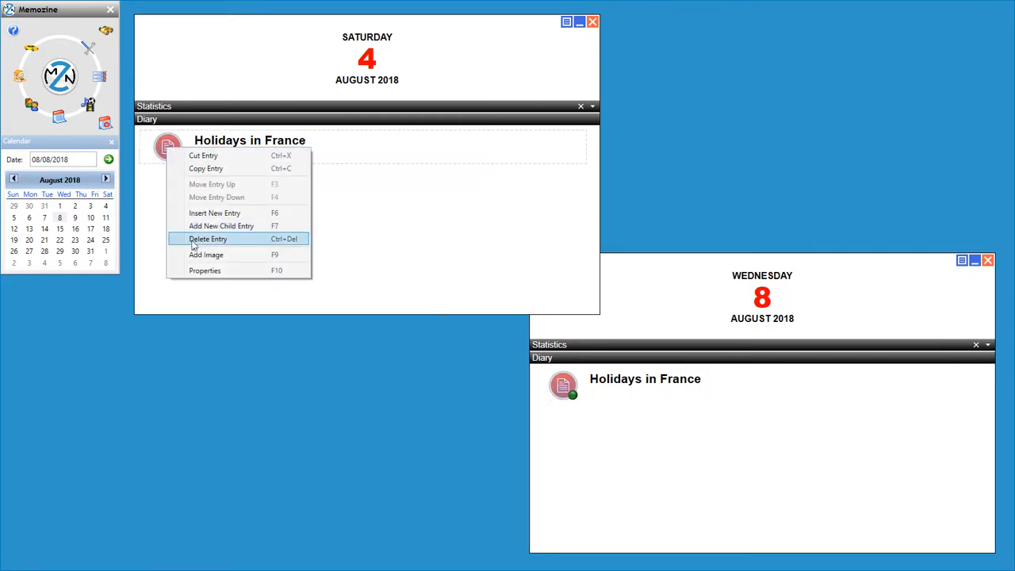
pyautogui.click(238, 257)
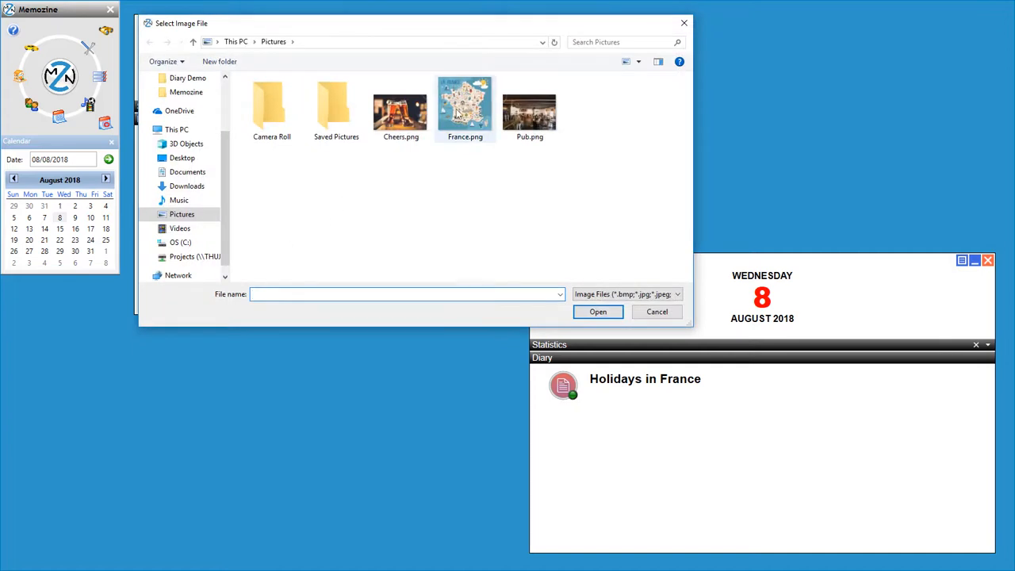
pyautogui.doubleClick(463, 111)
pyautogui.click(263, 181)
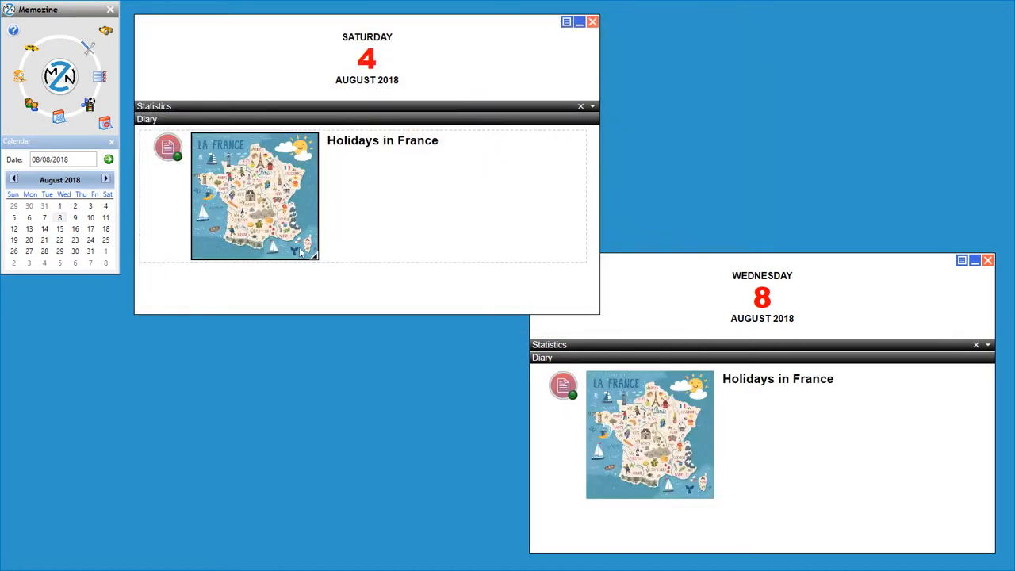
pyautogui.moveTo(317, 257); pyautogui.dragTo(262, 203)
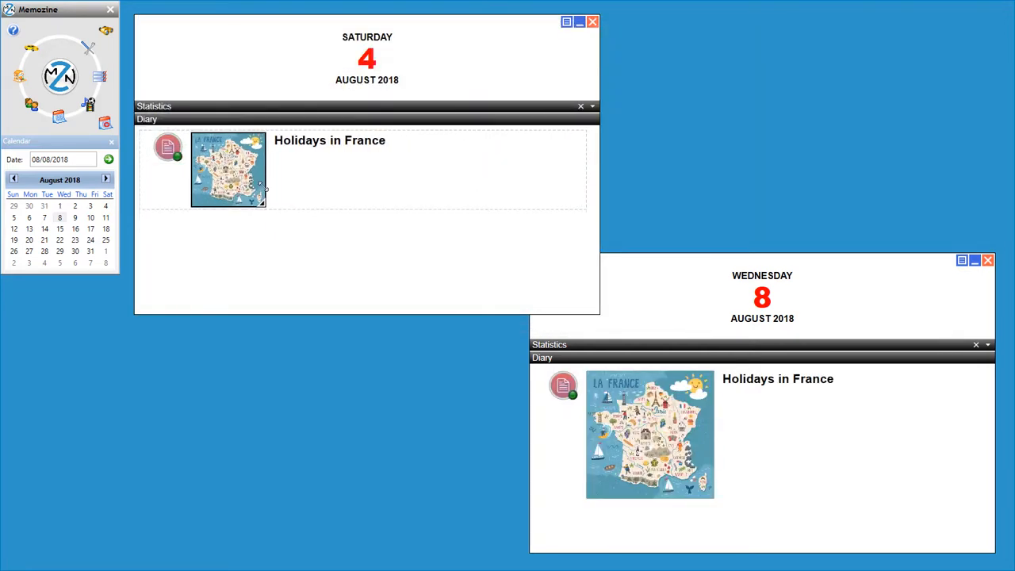
pyautogui.click(290, 265)
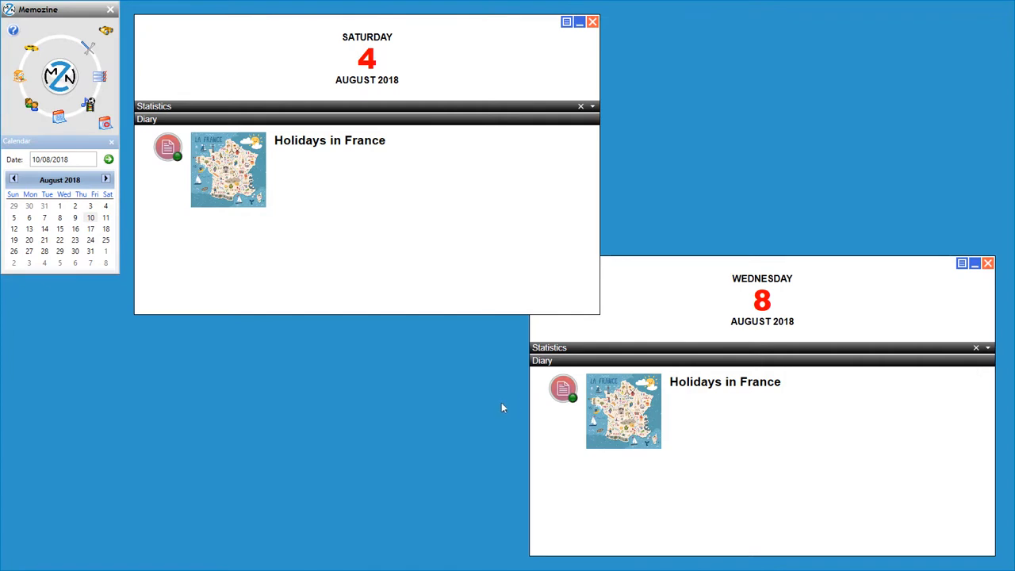
# Start a child entry under "Holidays in France" on the 8 August page, using the Travel category.
pyautogui.moveTo(561, 387)
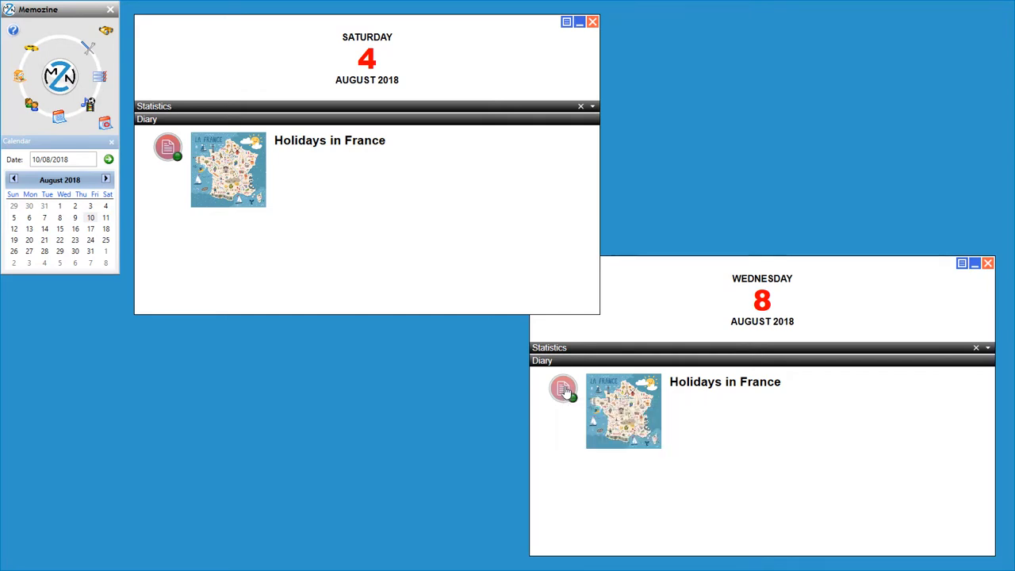
pyautogui.rightClick(565, 390)
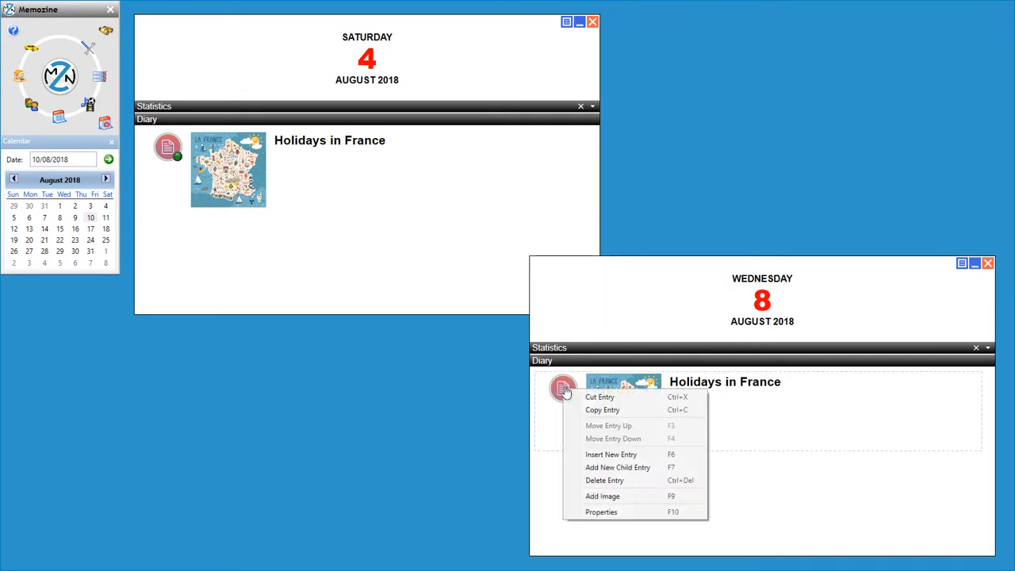
pyautogui.click(613, 467)
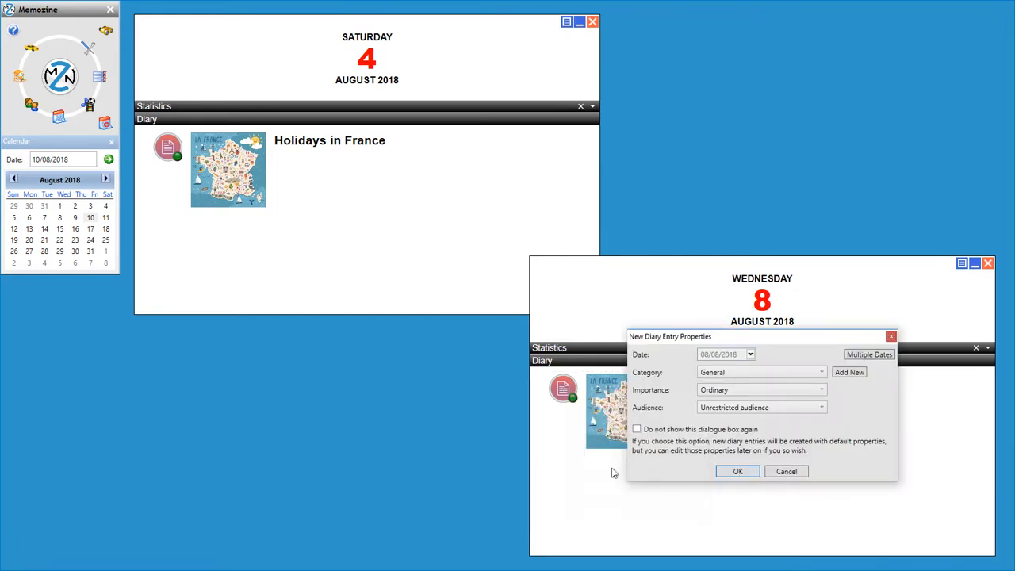
pyautogui.click(822, 373)
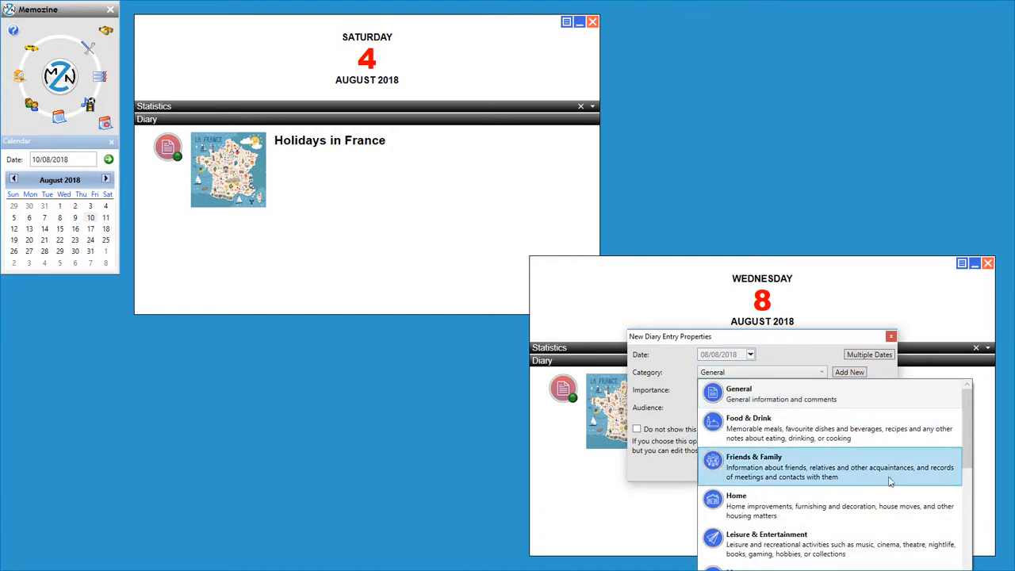
pyautogui.moveTo(970, 463); pyautogui.dragTo(978, 570)
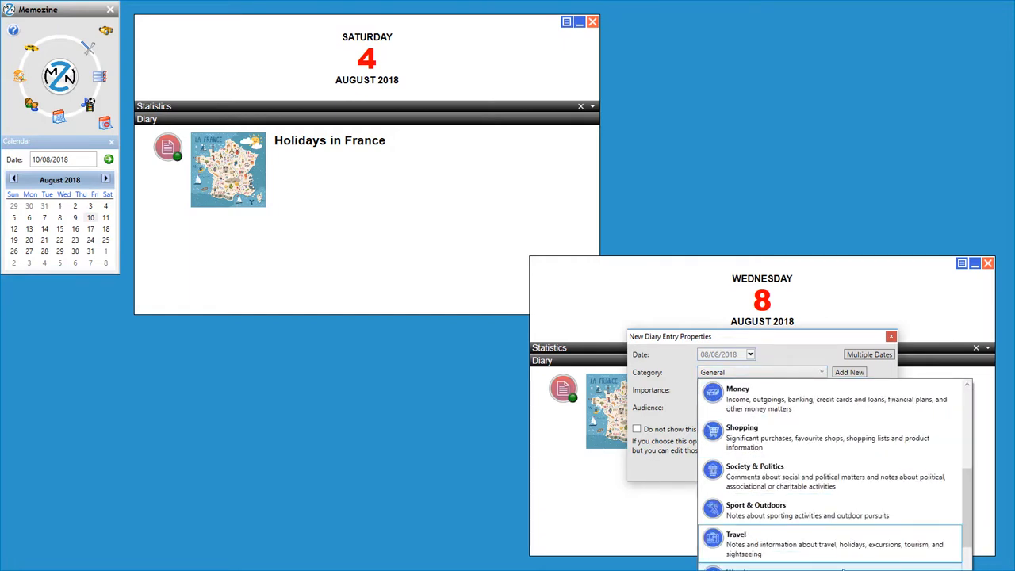
pyautogui.click(744, 544)
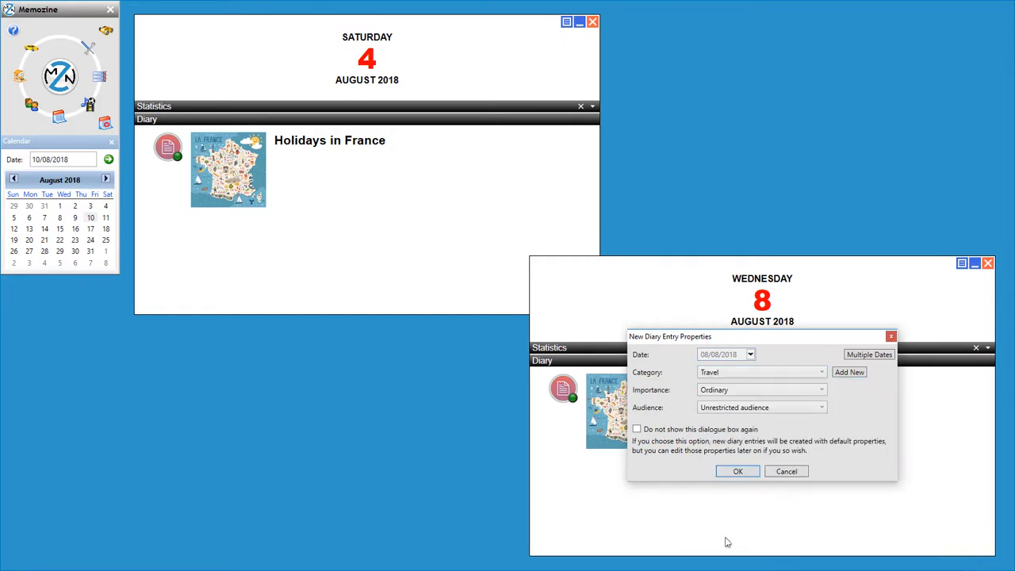
# Set the child entry's importance to Significant, create it and enter the text "Visiting Paris".
pyautogui.click(823, 389)
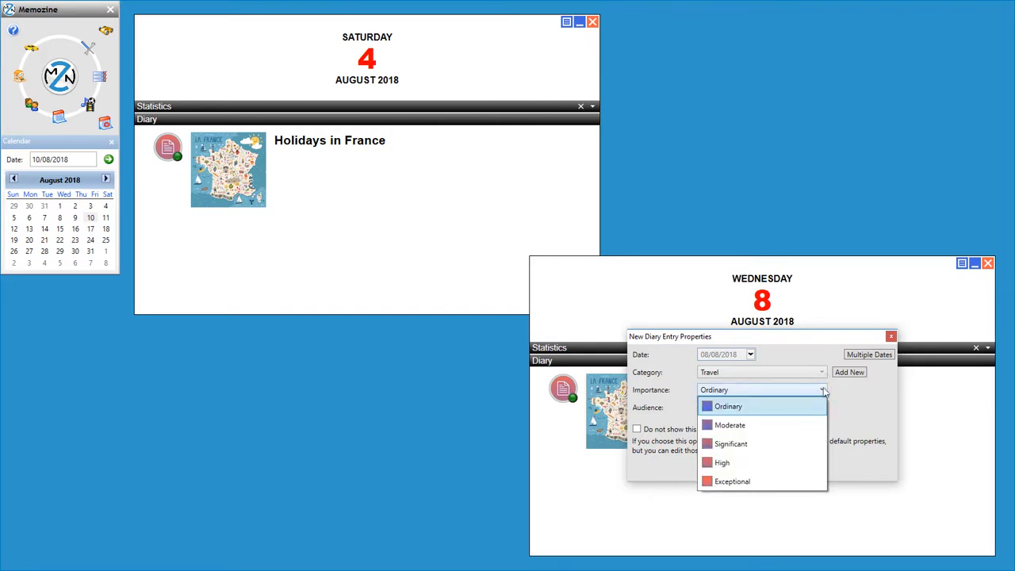
pyautogui.click(731, 464)
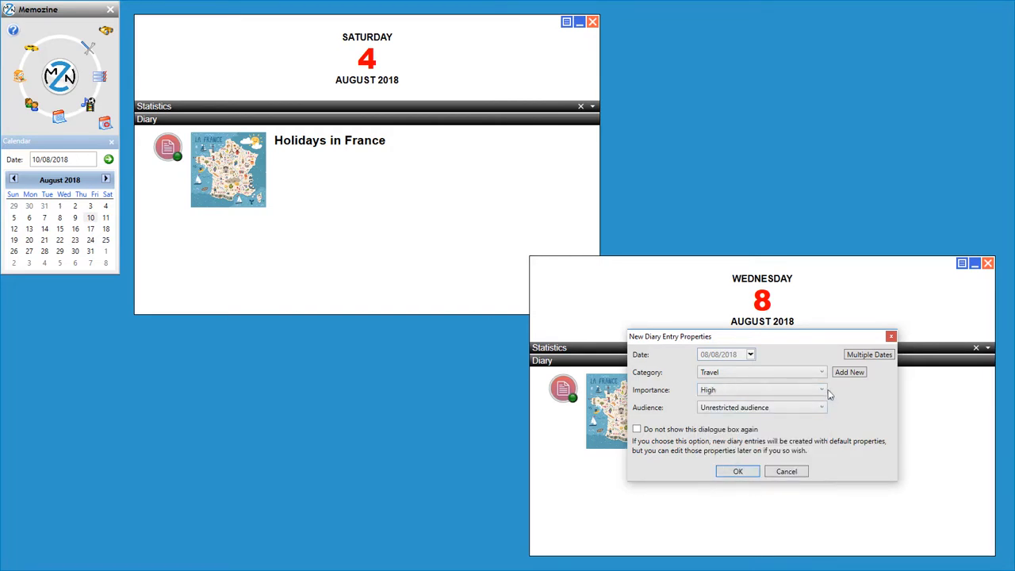
pyautogui.click(823, 392)
pyautogui.click(726, 444)
pyautogui.click(738, 472)
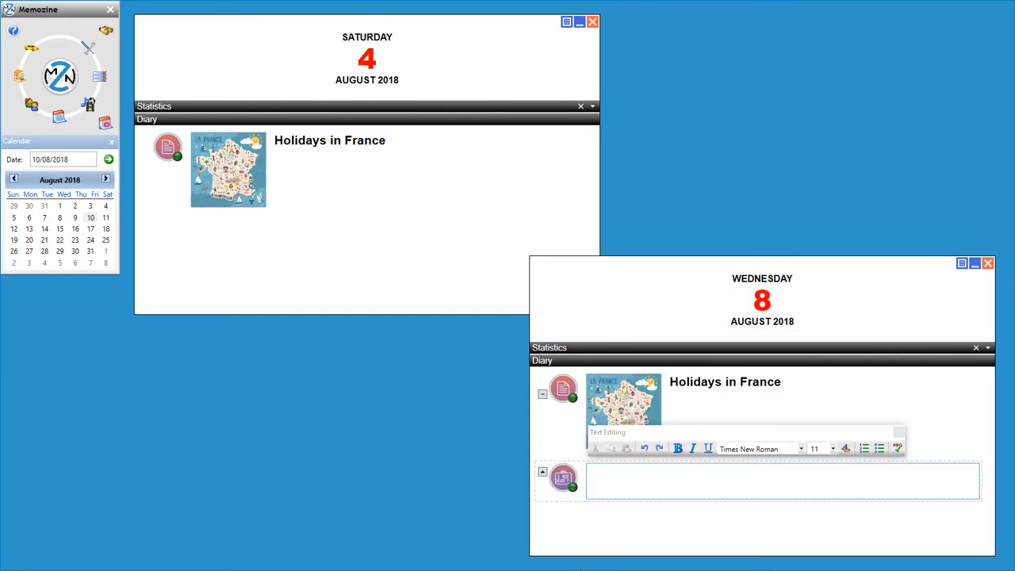
pyautogui.write('Visiting Paris')
pyautogui.click(614, 541)
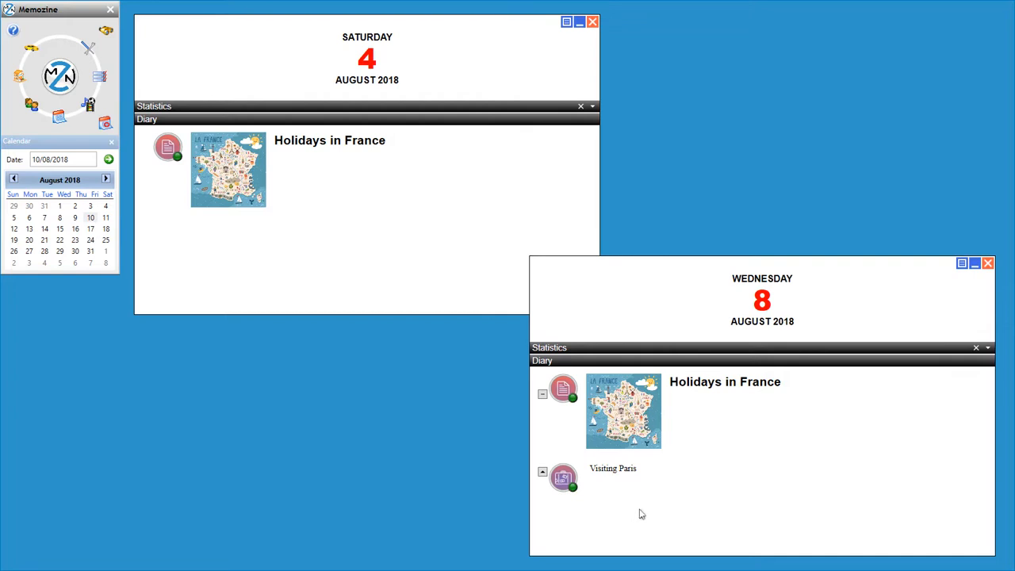
# Make the "Visiting Paris" entry span multiple dates, from 08/08/2018 through to 11/08/2018.
pyautogui.moveTo(563, 486)
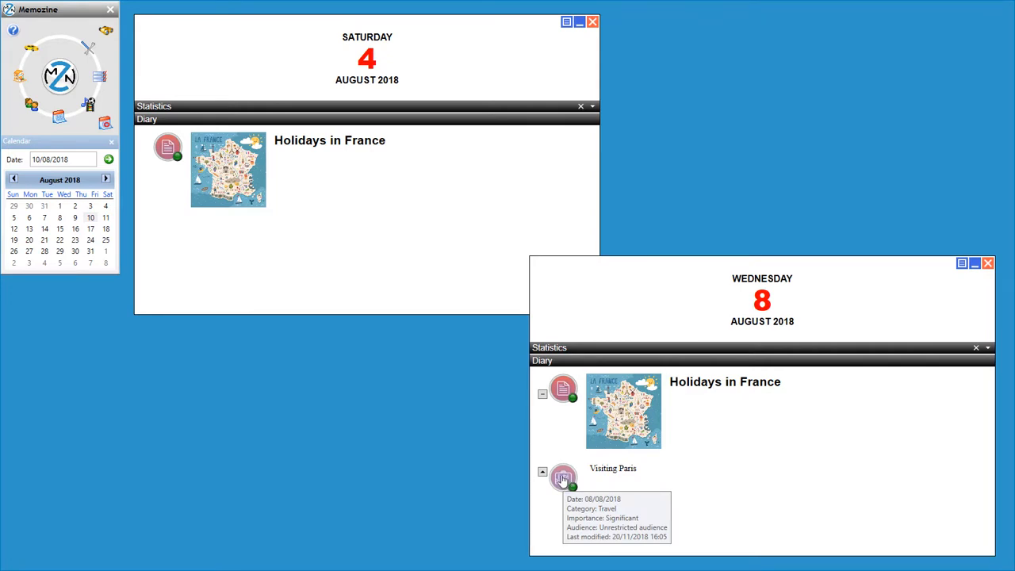
pyautogui.rightClick(563, 479)
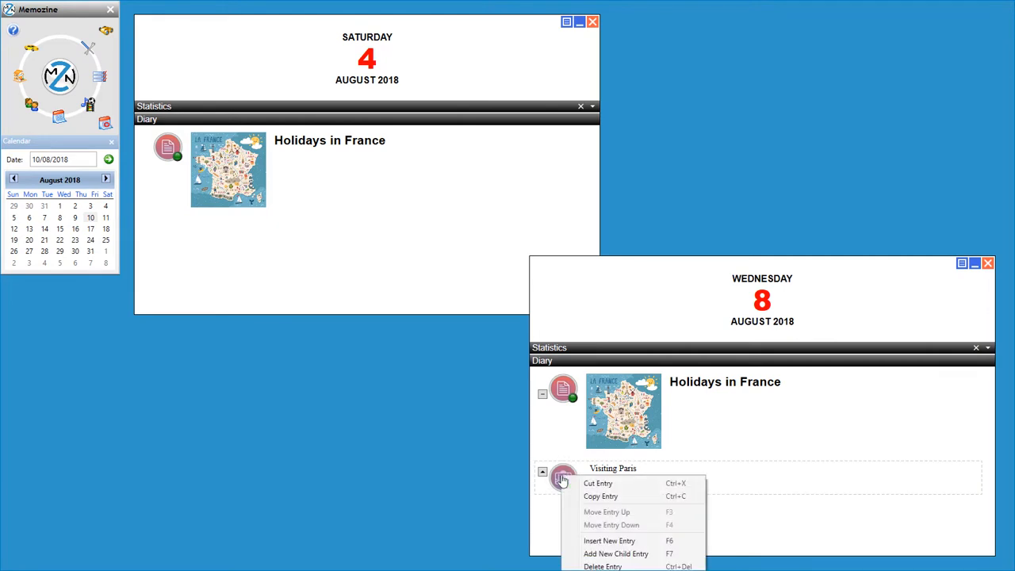
pyautogui.click(601, 529)
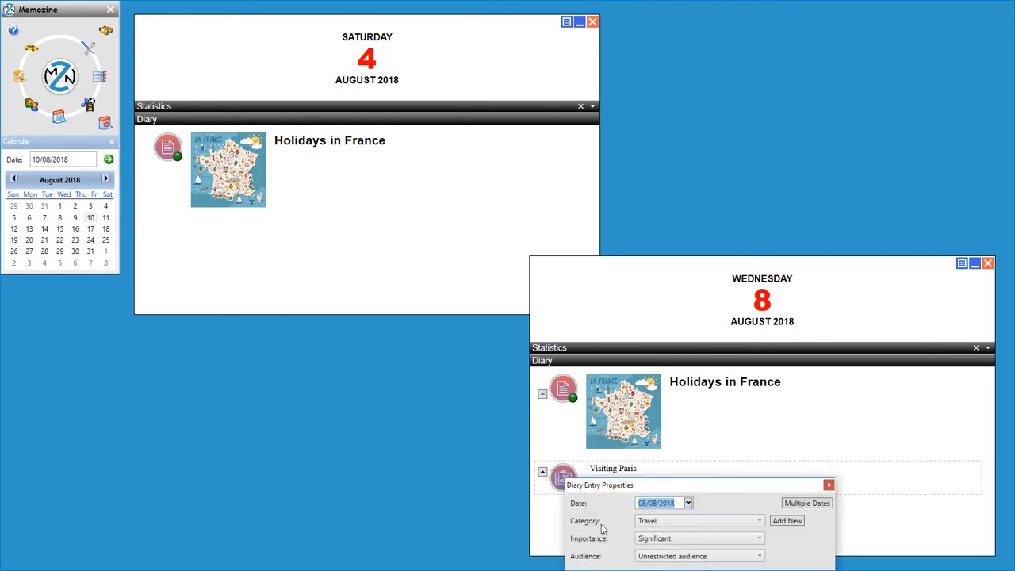
pyautogui.moveTo(642, 489); pyautogui.dragTo(761, 410)
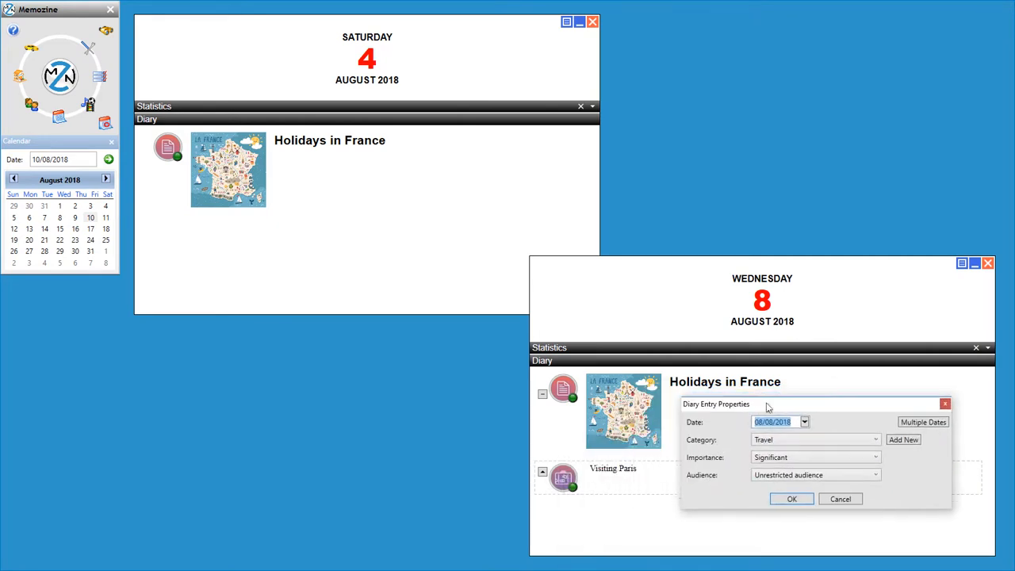
pyautogui.click(923, 424)
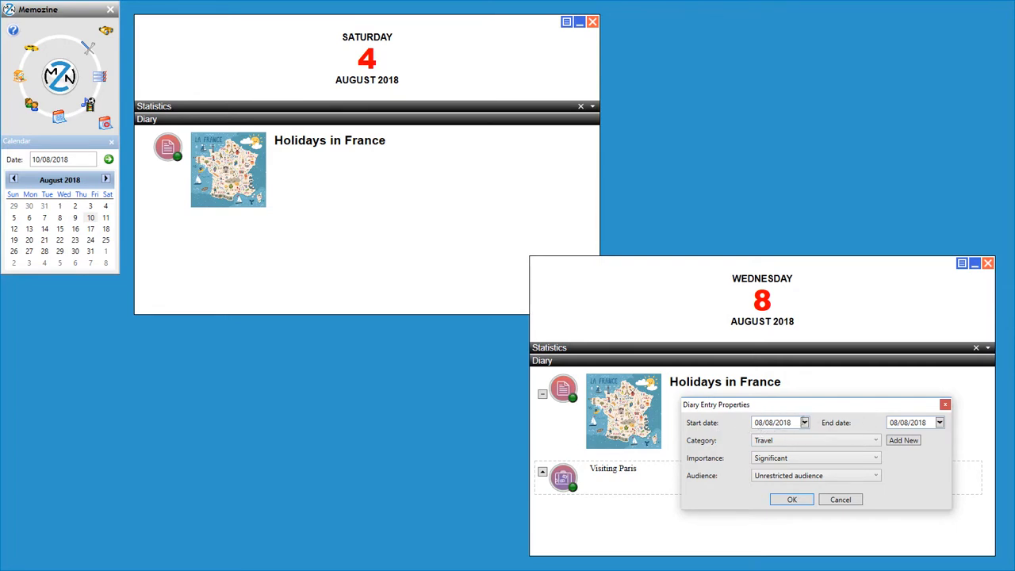
pyautogui.click(940, 424)
pyautogui.click(995, 481)
pyautogui.click(792, 500)
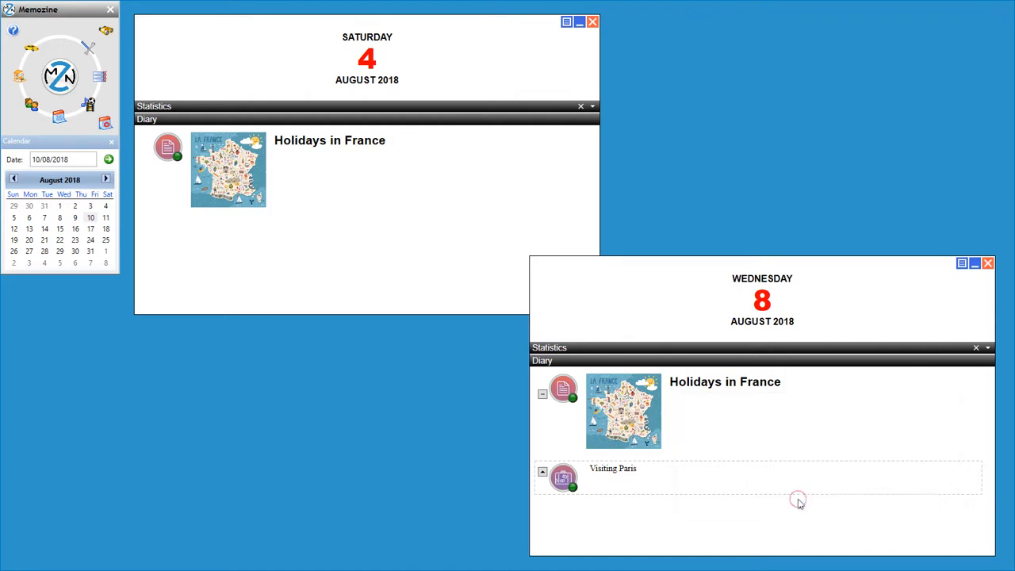
# Format the "Visiting Paris" text on the 8 August page as bold.
pyautogui.doubleClick(592, 468)
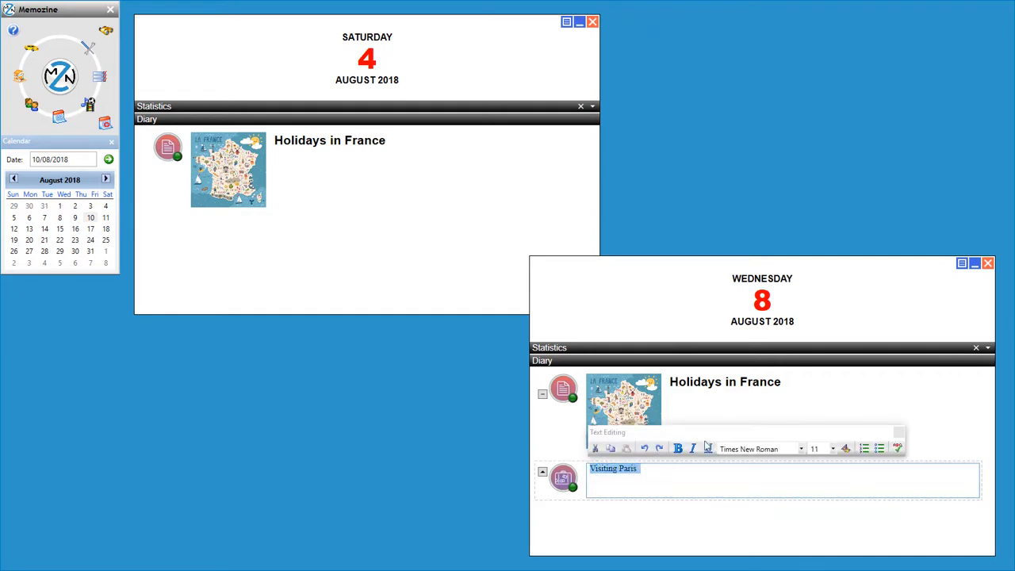
pyautogui.click(678, 449)
pyautogui.click(655, 523)
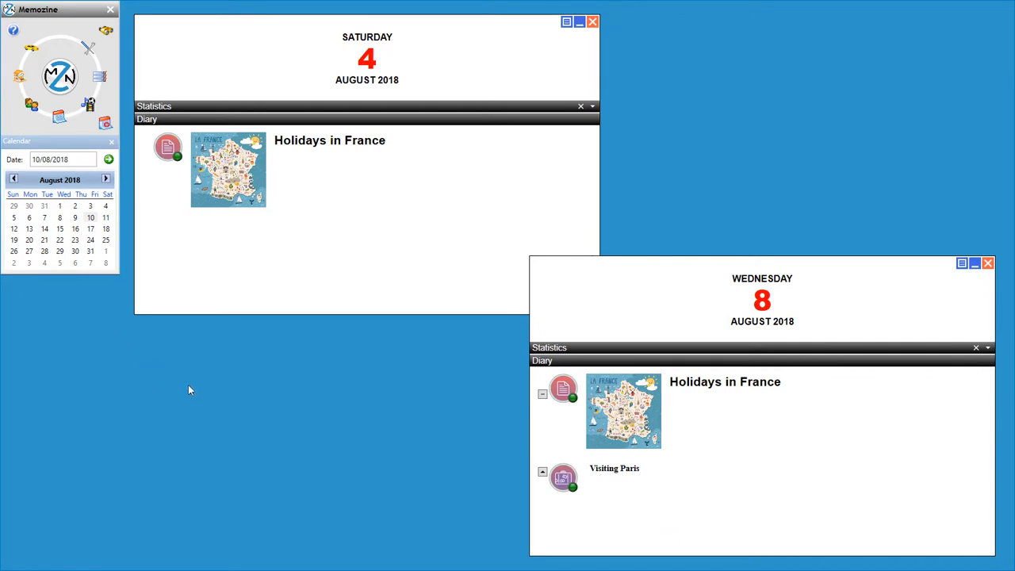
# Open the 10 August 2018 diary page and place its window beside the 8 August page, in front of the 4 August page.
pyautogui.doubleClick(90, 217)
pyautogui.moveTo(283, 56); pyautogui.dragTo(244, 95)
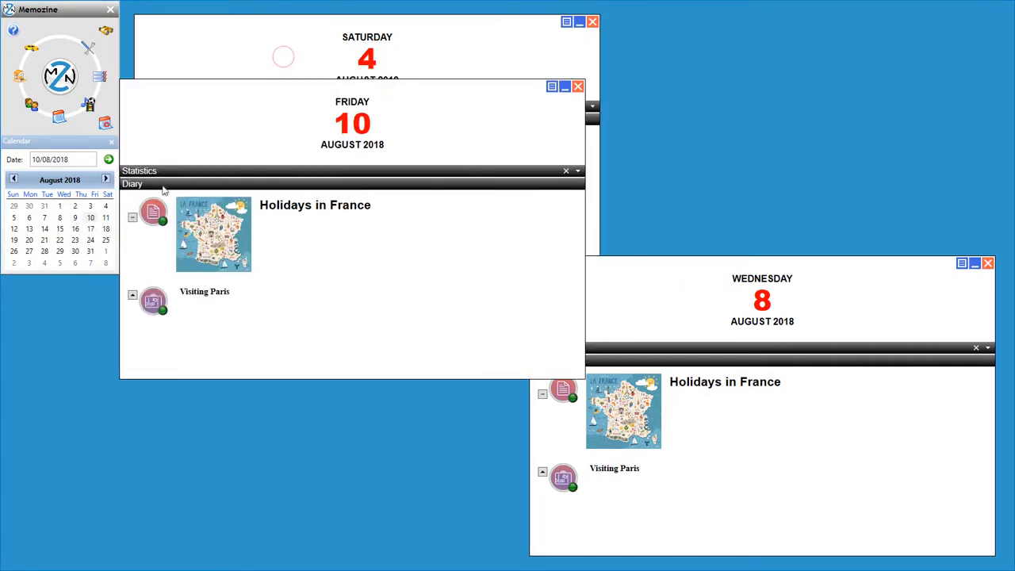
pyautogui.moveTo(163, 189); pyautogui.dragTo(144, 249)
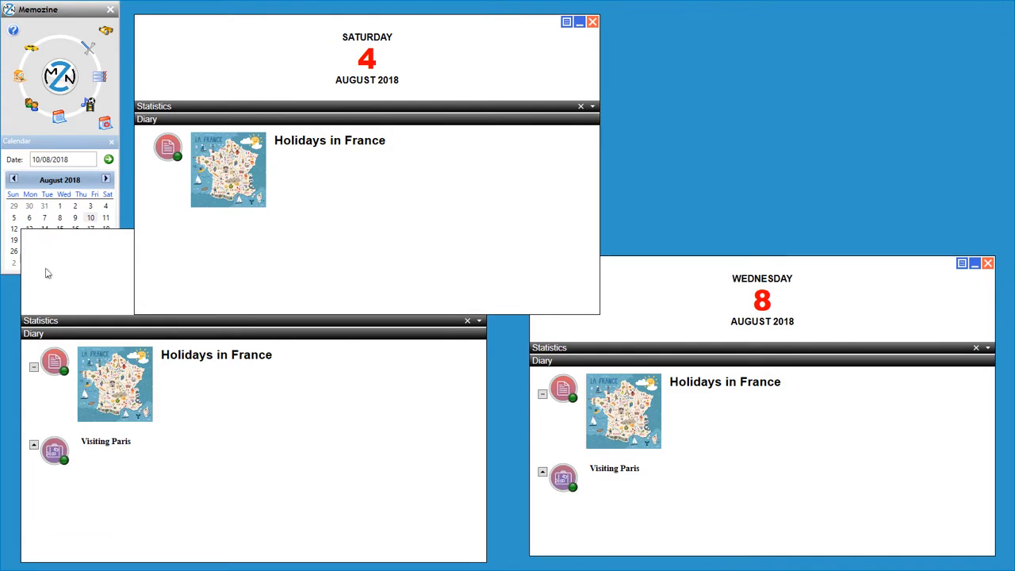
pyautogui.click(45, 273)
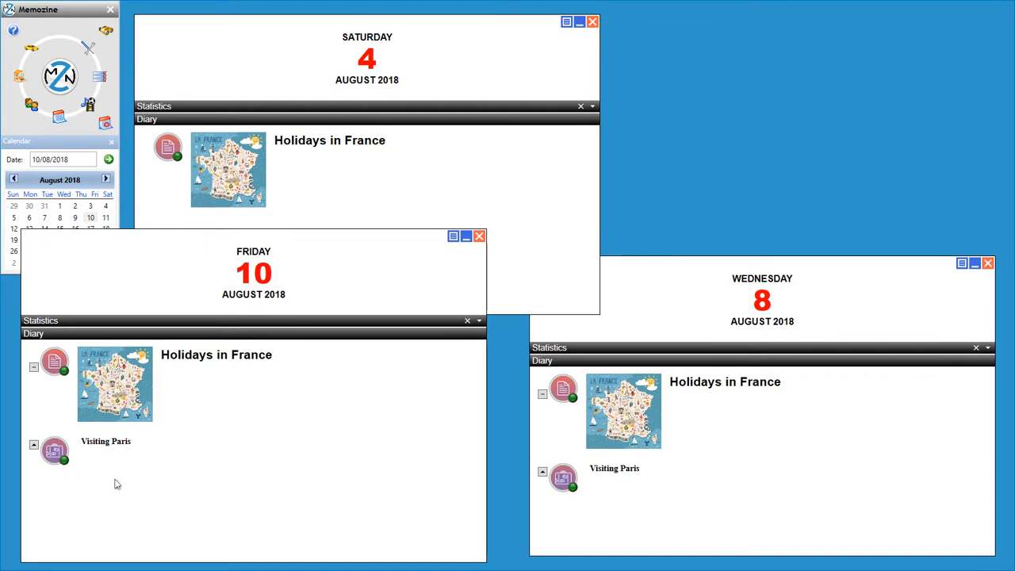
# Add a child entry with default properties under "Visiting Paris" on the 10 August page, reading "Walked along the Seine and went to the top of the Eiffel Tower.".
pyautogui.moveTo(53, 452)
pyautogui.rightClick(52, 452)
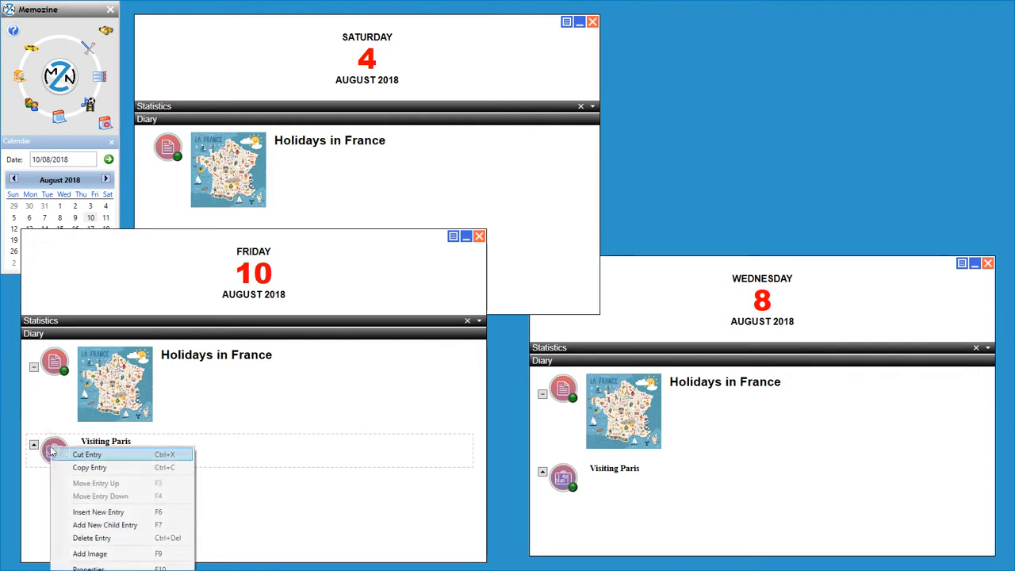
pyautogui.click(114, 525)
pyautogui.click(229, 461)
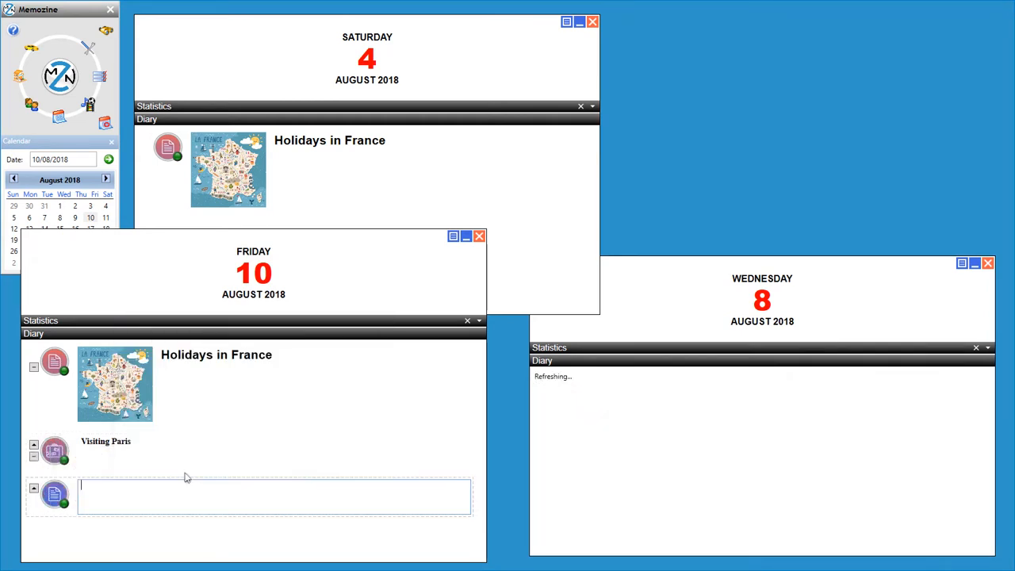
pyautogui.write('Walked along the Seine and went to the top of the Eiffel Tower.')
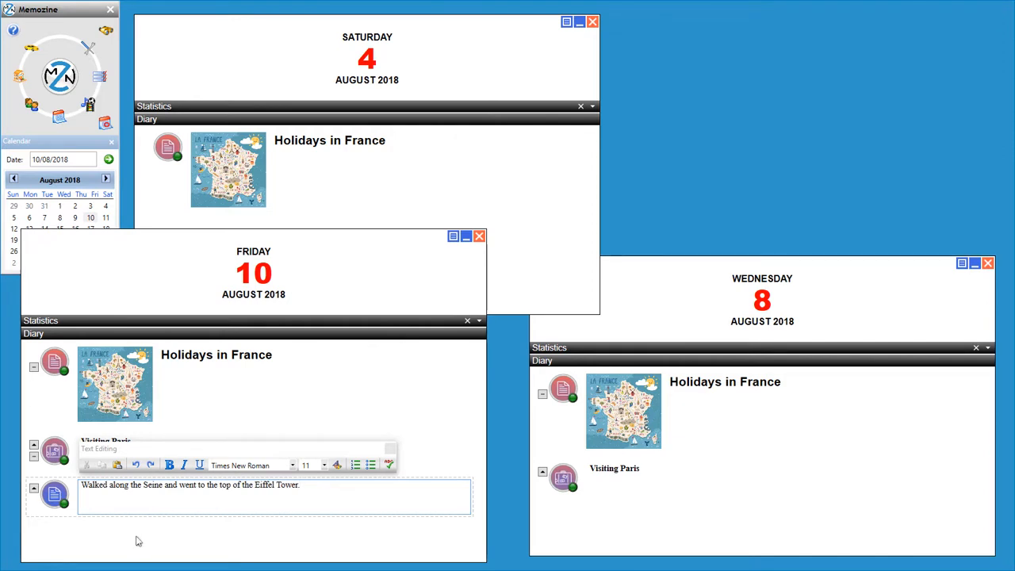
pyautogui.click(82, 539)
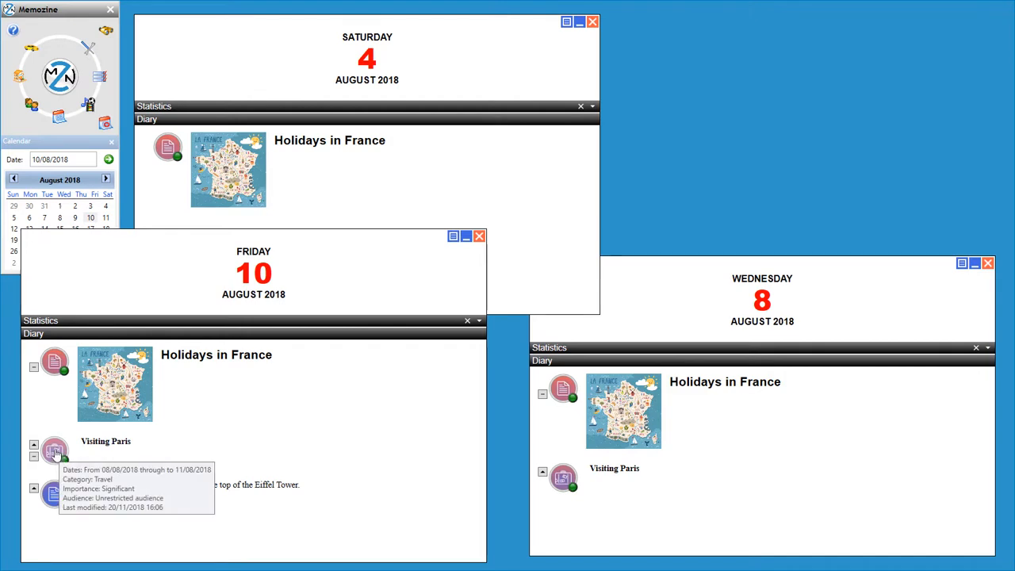
# Add a second child entry under "Visiting Paris" on the 10 August page, in the Weather category, reading "The weather was very nice.".
pyautogui.rightClick(58, 454)
pyautogui.click(108, 528)
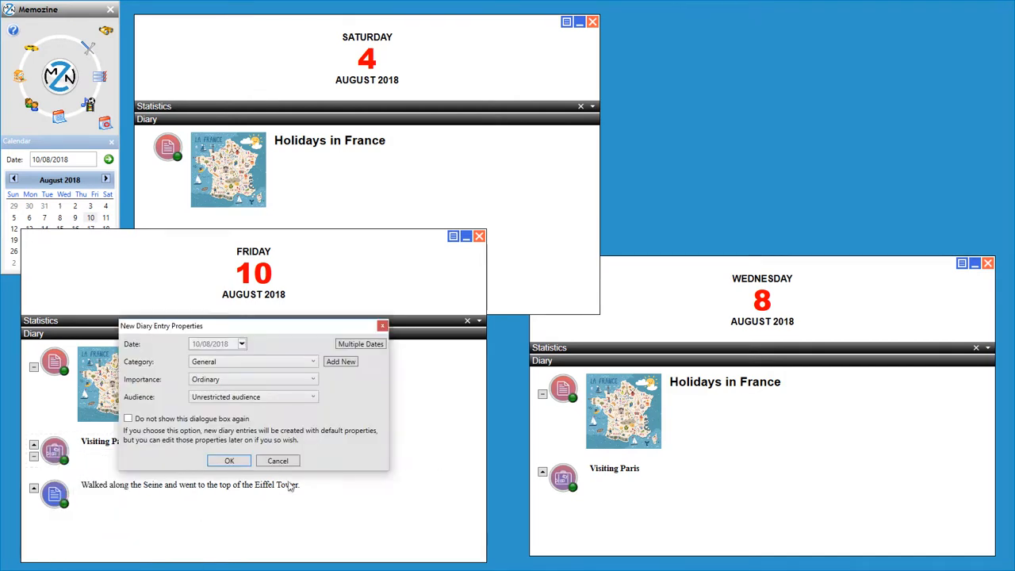
pyautogui.click(313, 362)
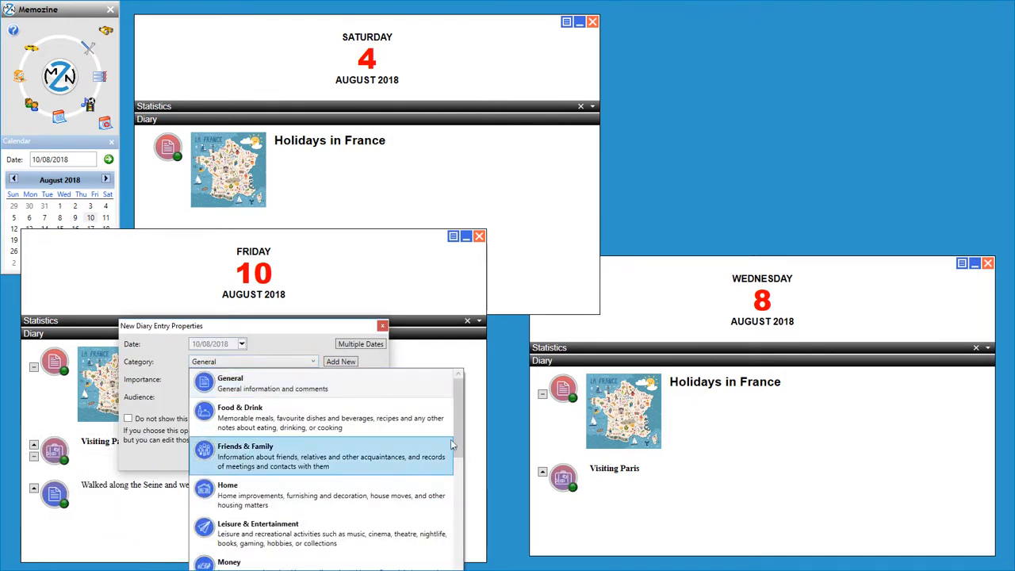
pyautogui.moveTo(458, 434); pyautogui.dragTo(467, 561)
pyautogui.click(233, 527)
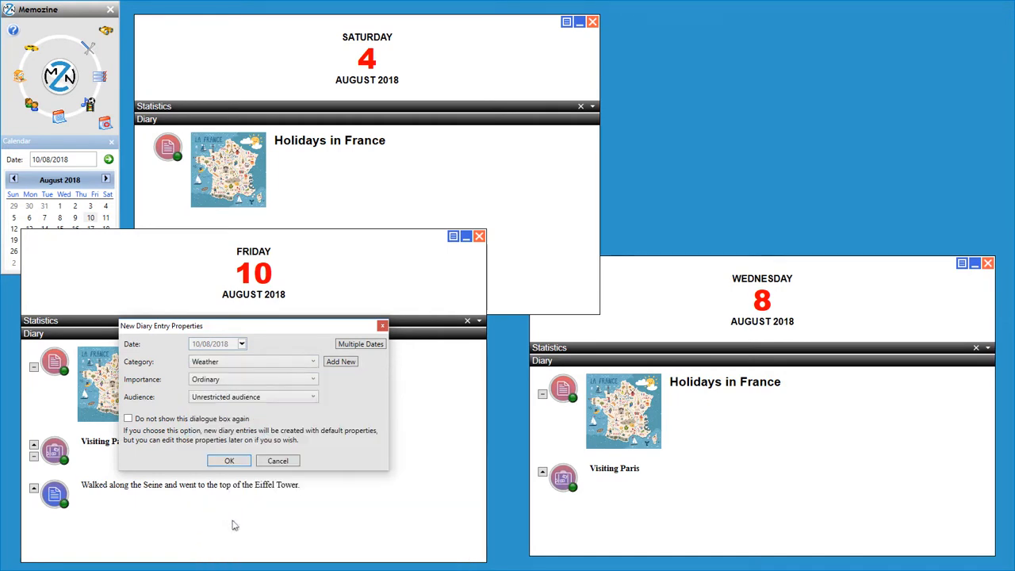
pyautogui.click(229, 463)
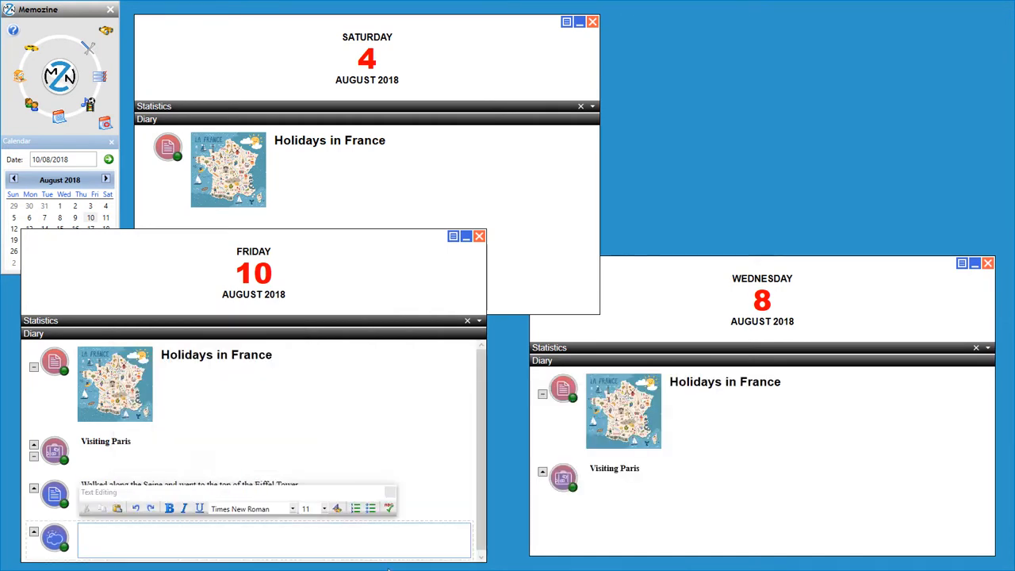
pyautogui.write('The weather was very nice.')
pyautogui.click(25, 517)
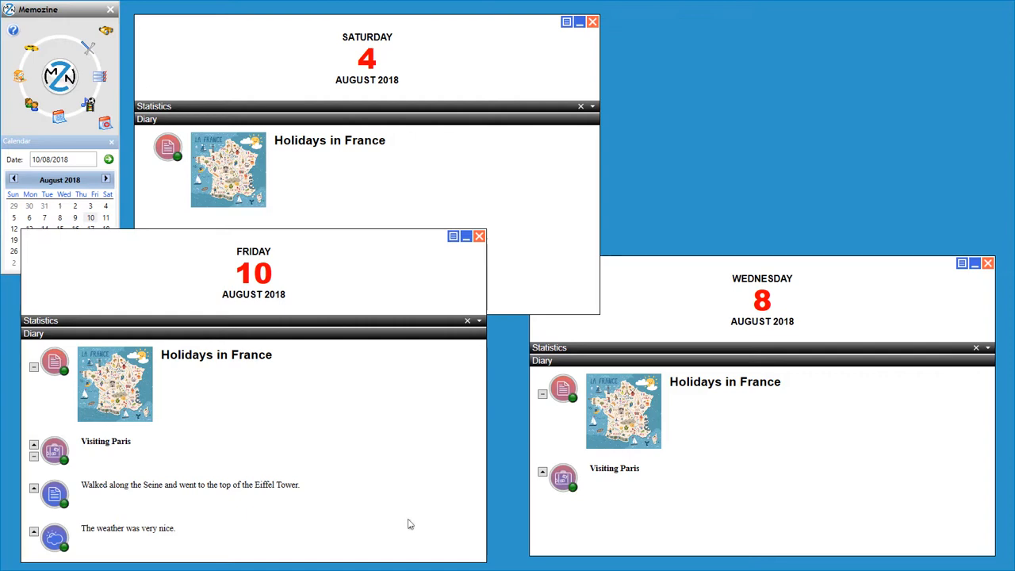
# Collapse and re-expand the child entries of "Holidays in France" and of "Visiting Paris" on the 10 August page to examine the entry hierarchy.
pyautogui.click(34, 367)
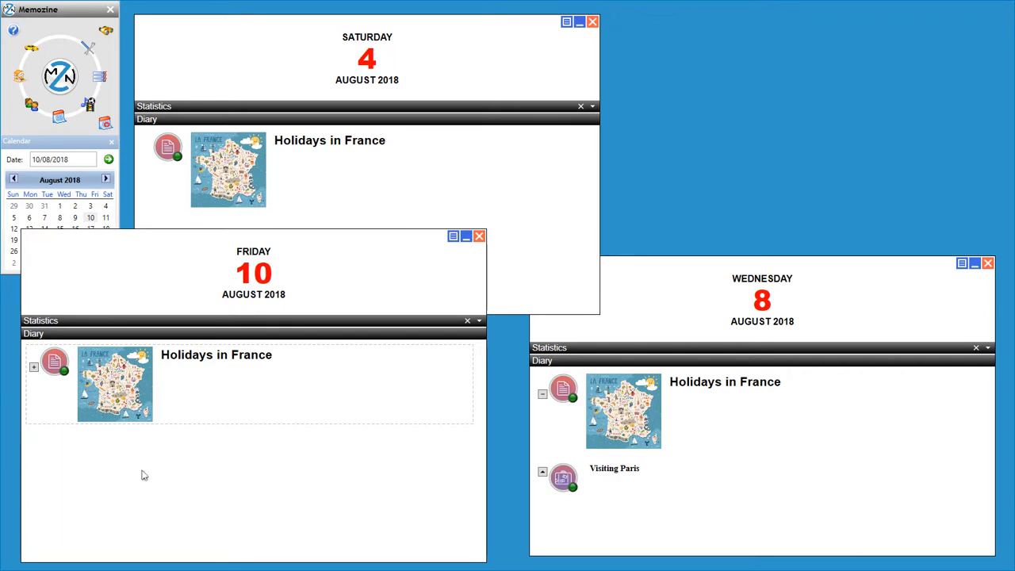
pyautogui.click(33, 368)
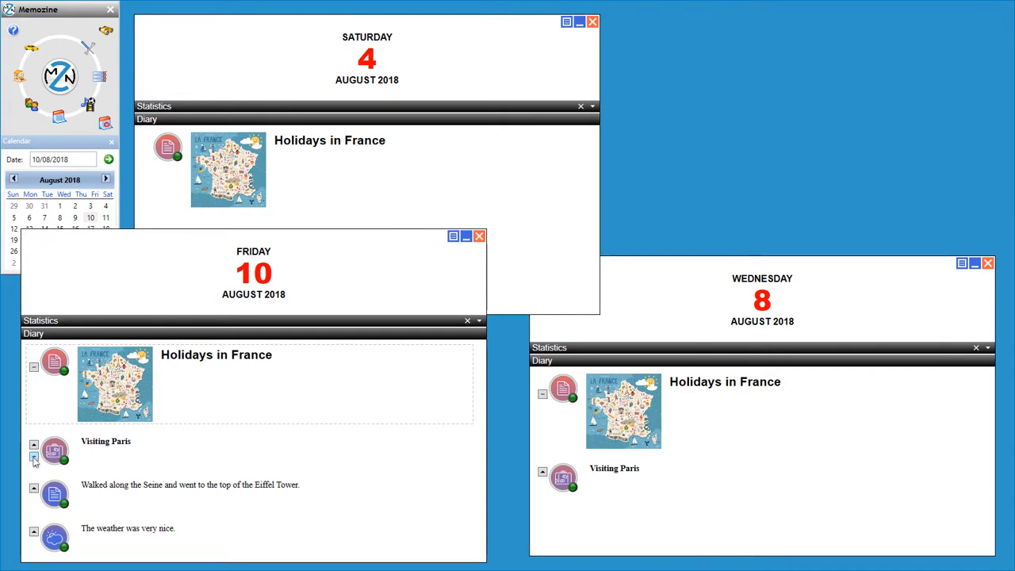
pyautogui.click(33, 457)
pyautogui.click(33, 458)
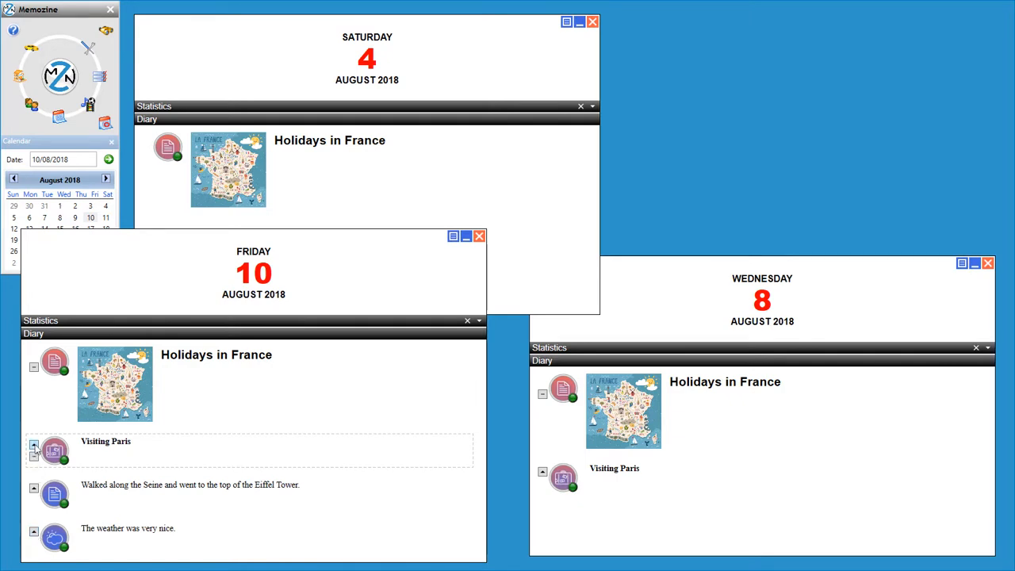
pyautogui.press('Up')
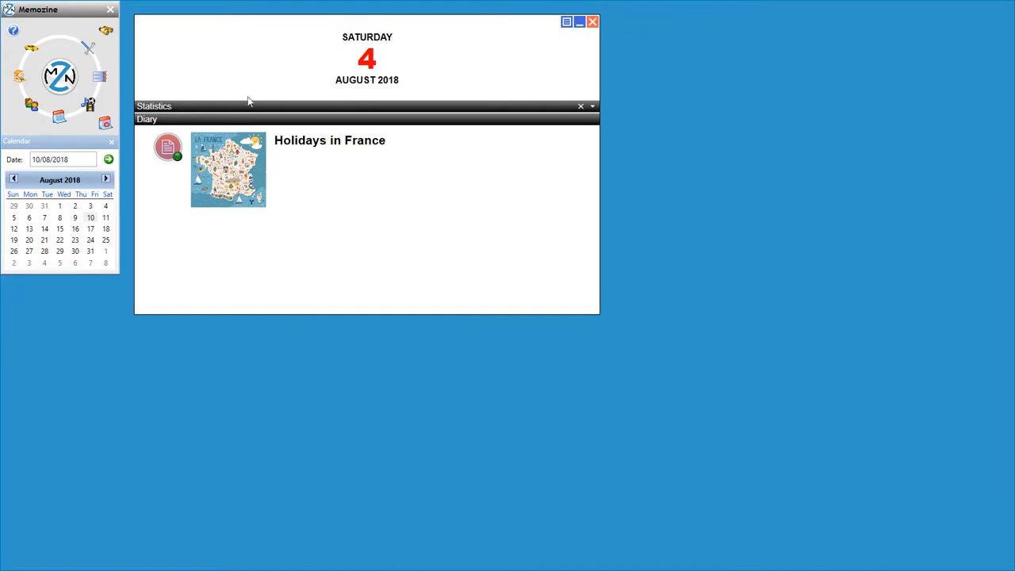
# Add the Weather statistic to the 4 August page and set it to Fair.
pyautogui.click(592, 107)
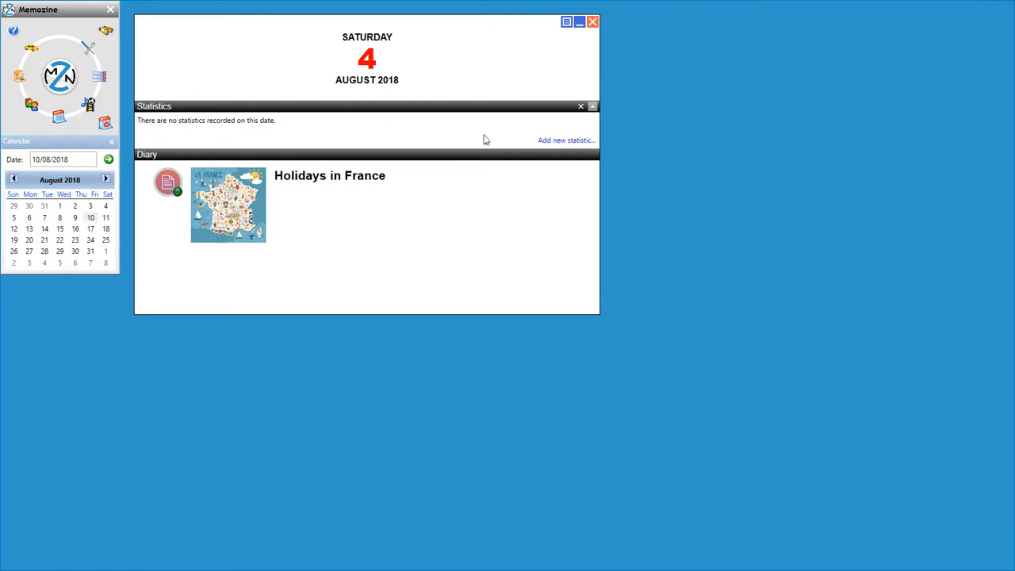
pyautogui.click(556, 146)
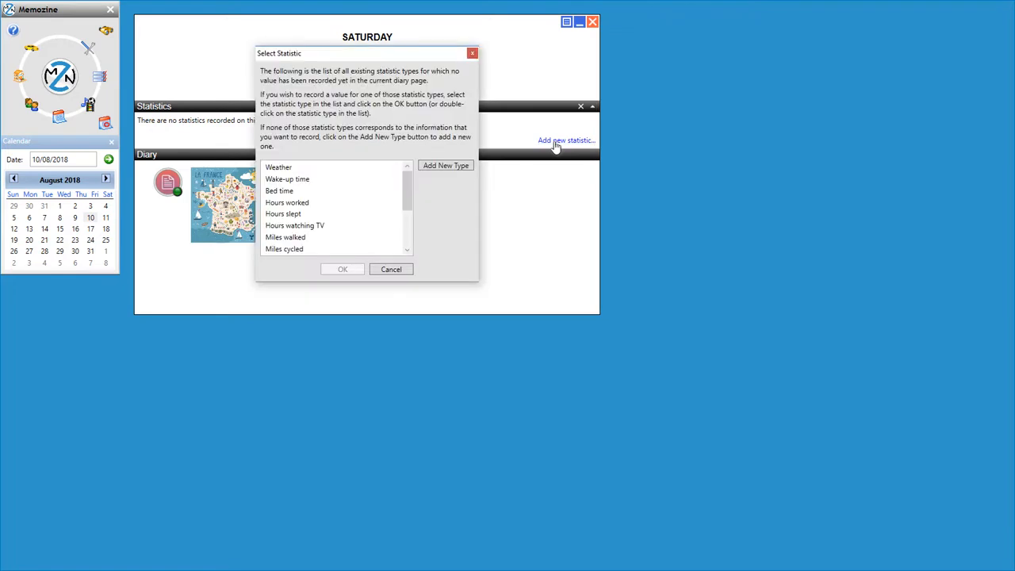
pyautogui.click(282, 170)
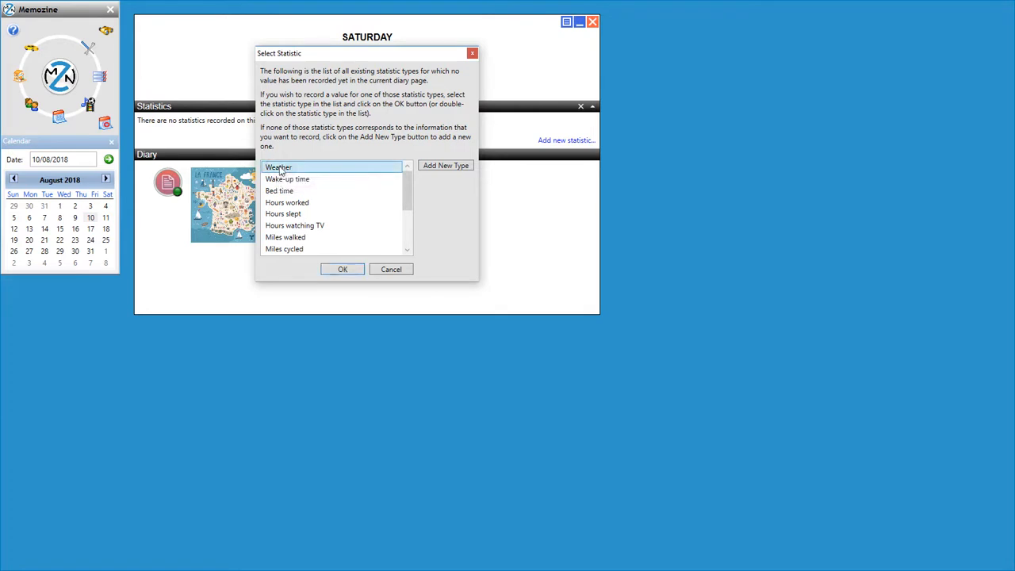
pyautogui.click(340, 269)
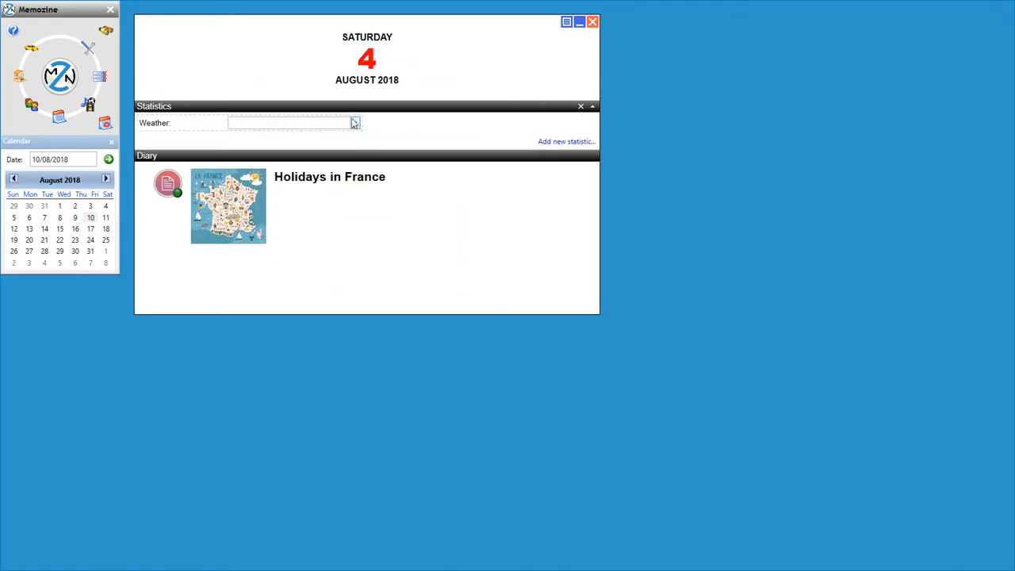
pyautogui.click(354, 123)
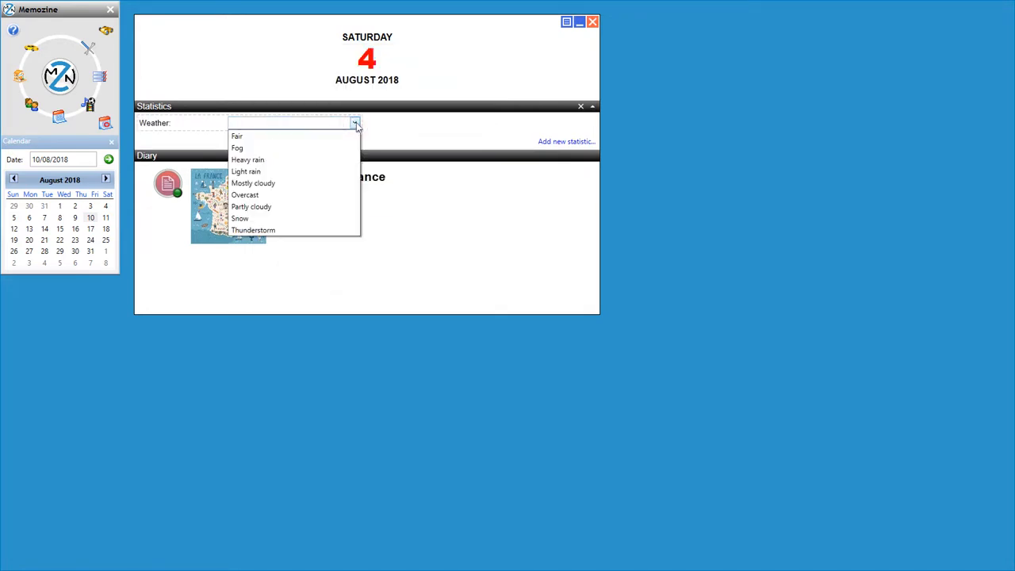
pyautogui.click(243, 138)
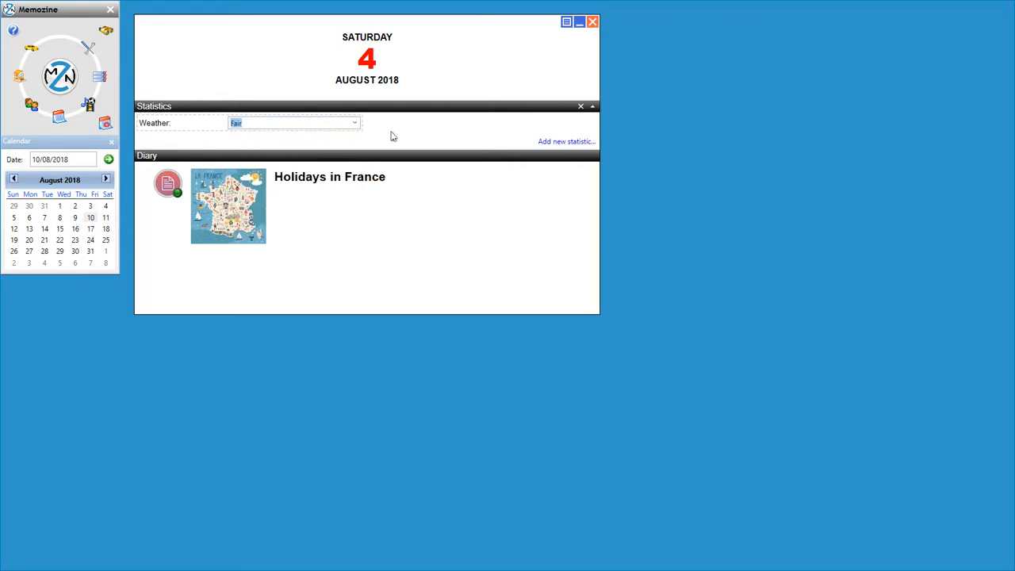
# Add the Miles driven statistic to the 4 August page and set it to 200 miles.
pyautogui.click(555, 144)
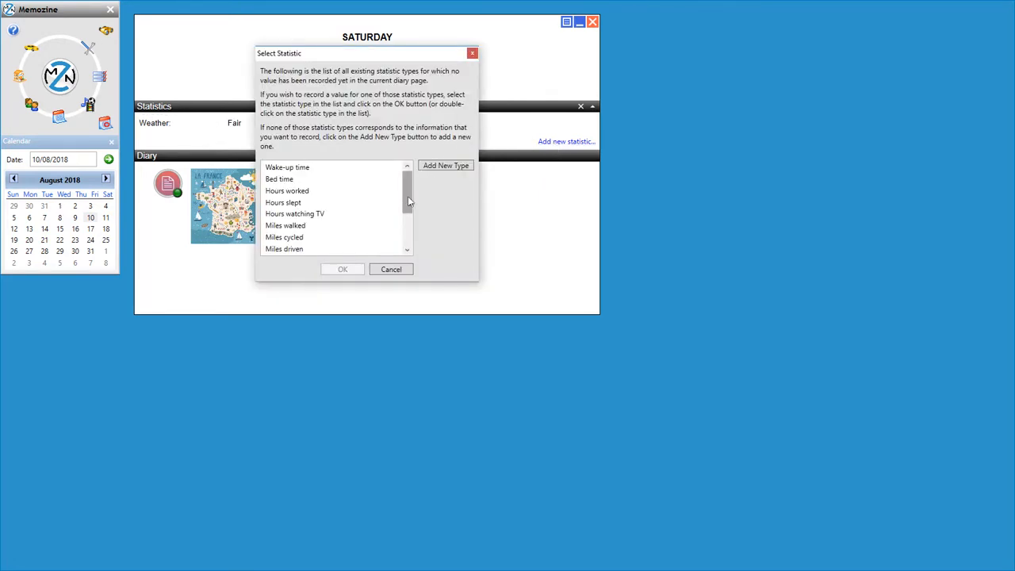
pyautogui.moveTo(407, 198); pyautogui.dragTo(408, 234)
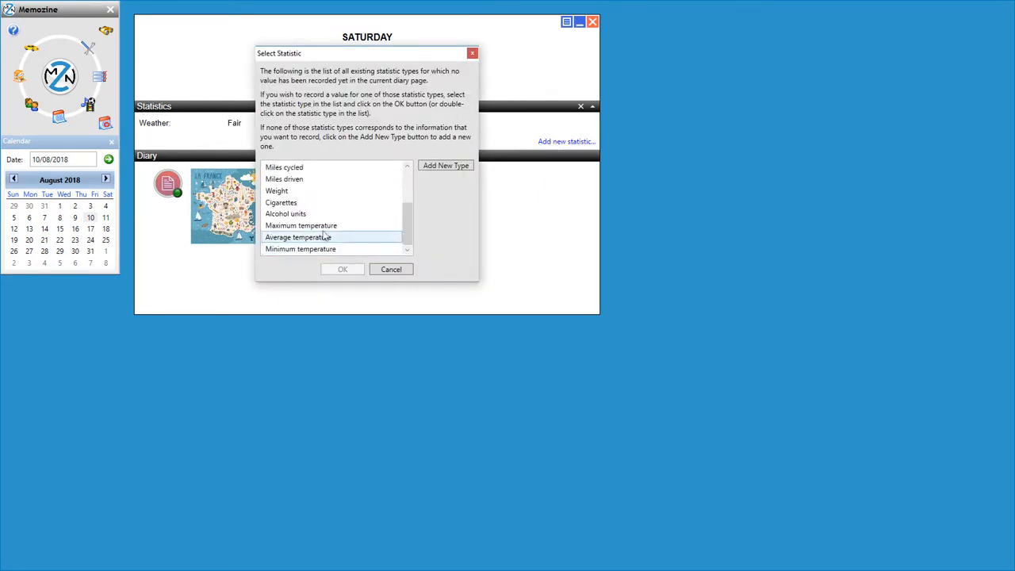
pyautogui.click(287, 181)
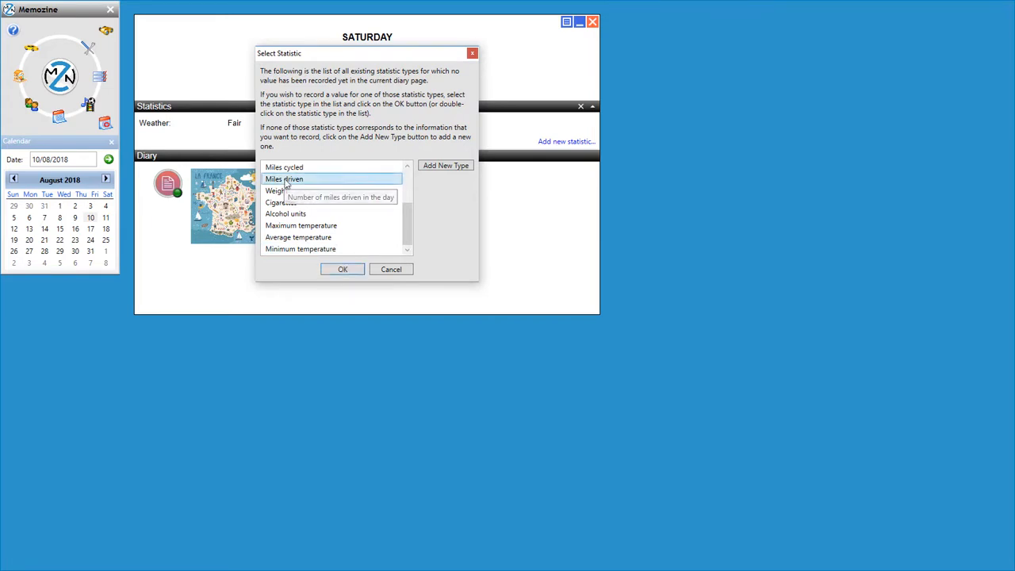
pyautogui.click(341, 269)
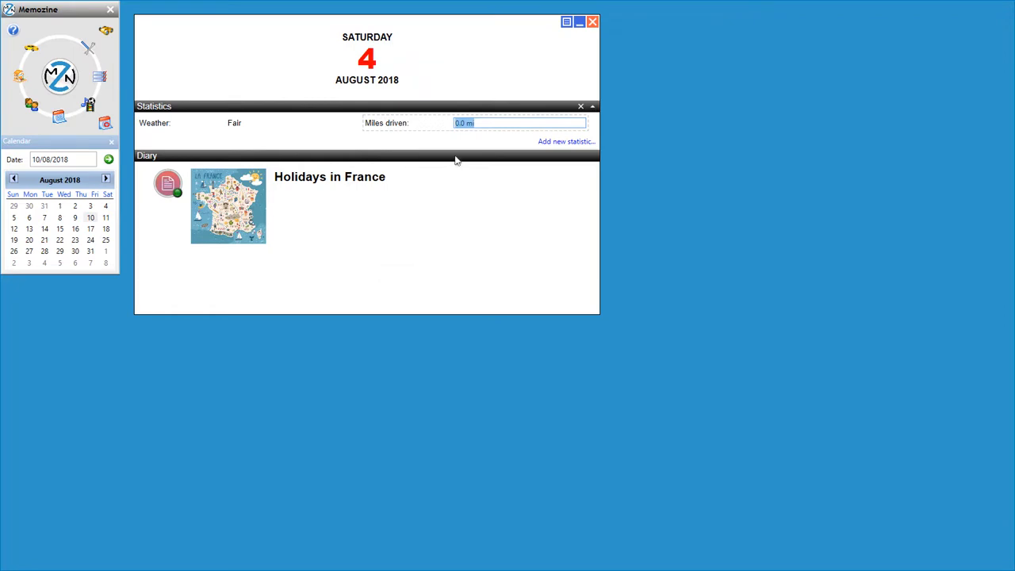
pyautogui.press('BackSpace')
pyautogui.write('200')
pyautogui.click(326, 144)
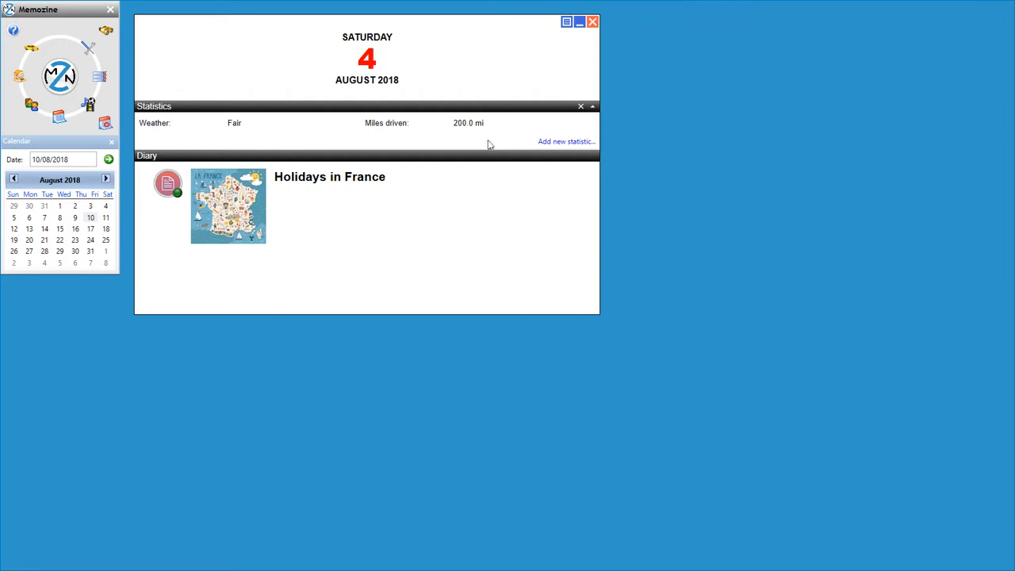
# Start defining a new statistic type from the 4 August page, as a simple numeric value in Integer format.
pyautogui.click(558, 143)
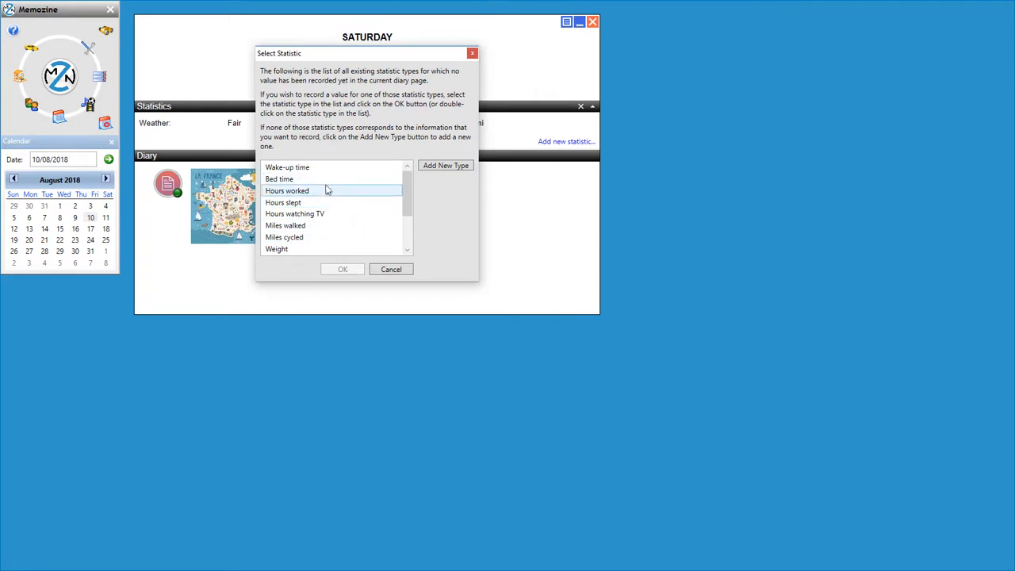
pyautogui.click(442, 168)
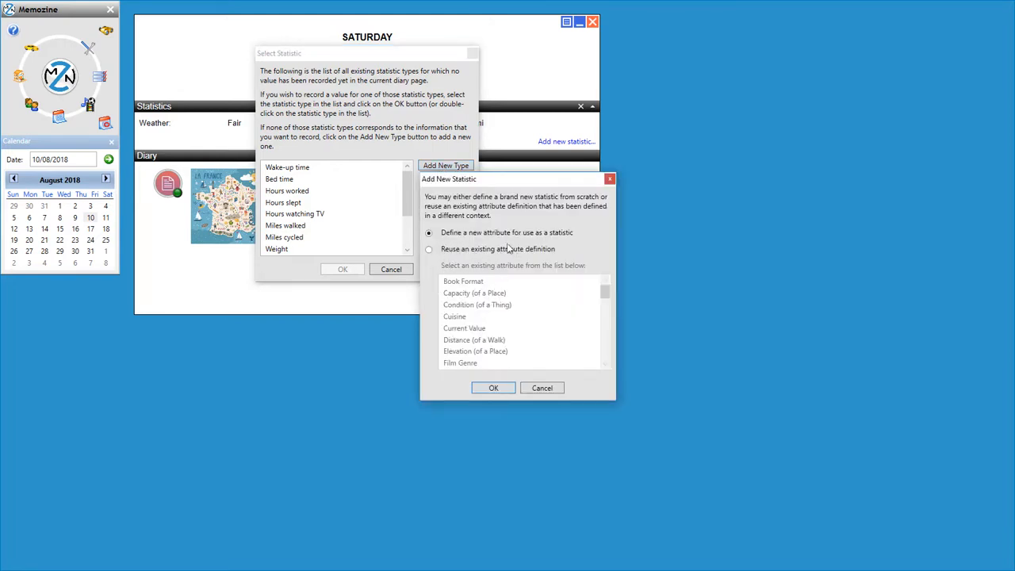
pyautogui.click(491, 387)
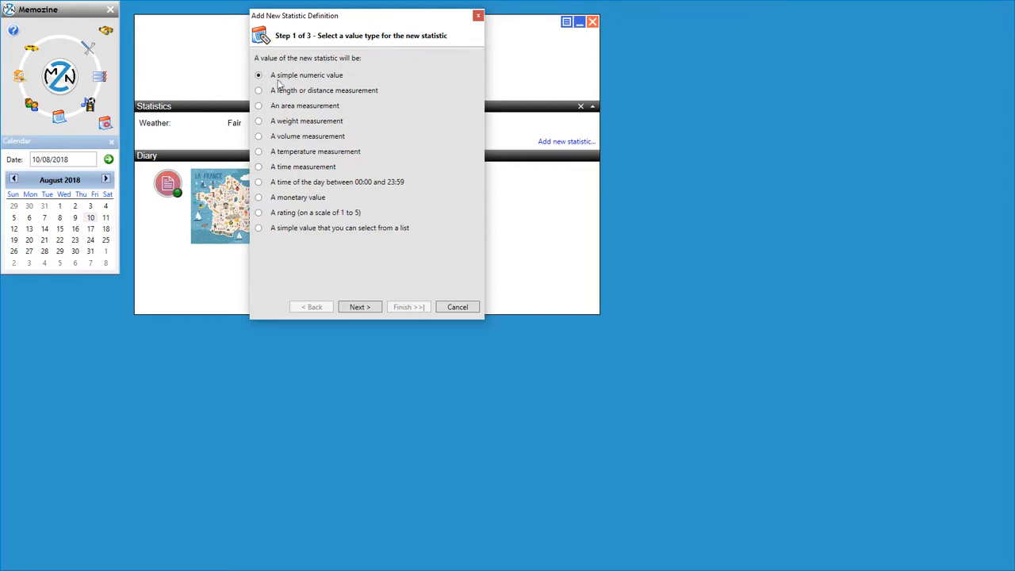
pyautogui.click(359, 307)
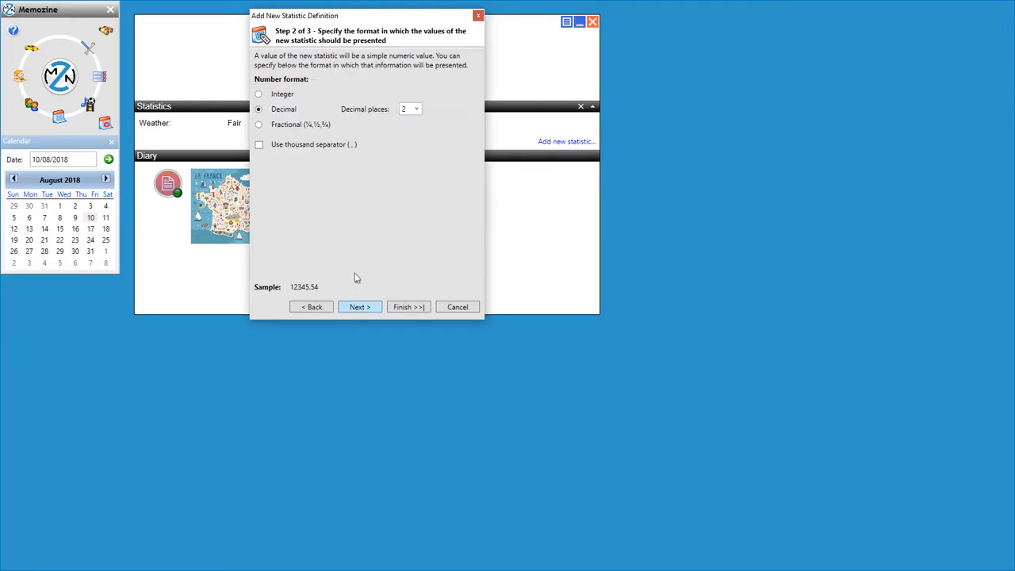
pyautogui.click(259, 94)
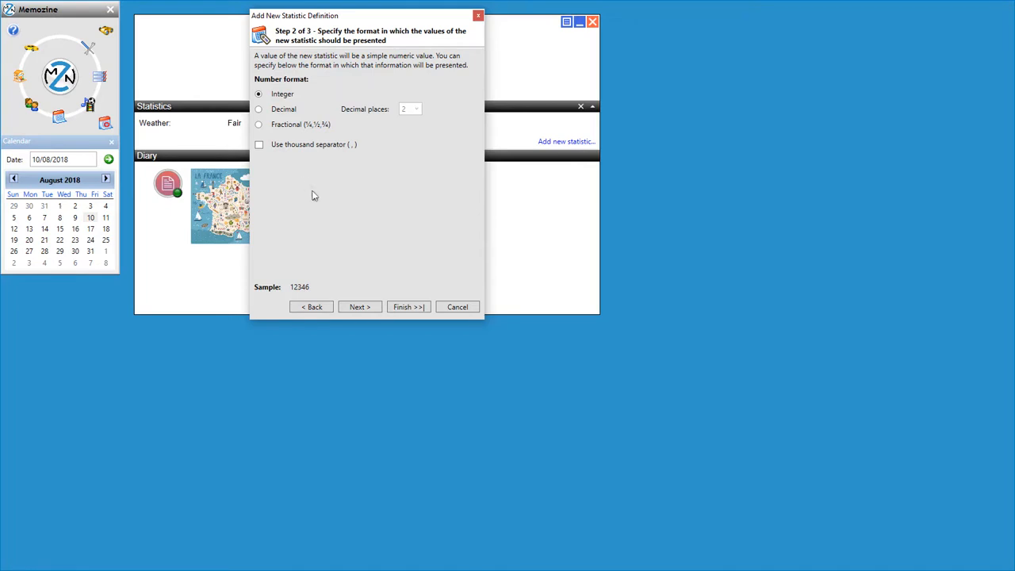
pyautogui.click(358, 308)
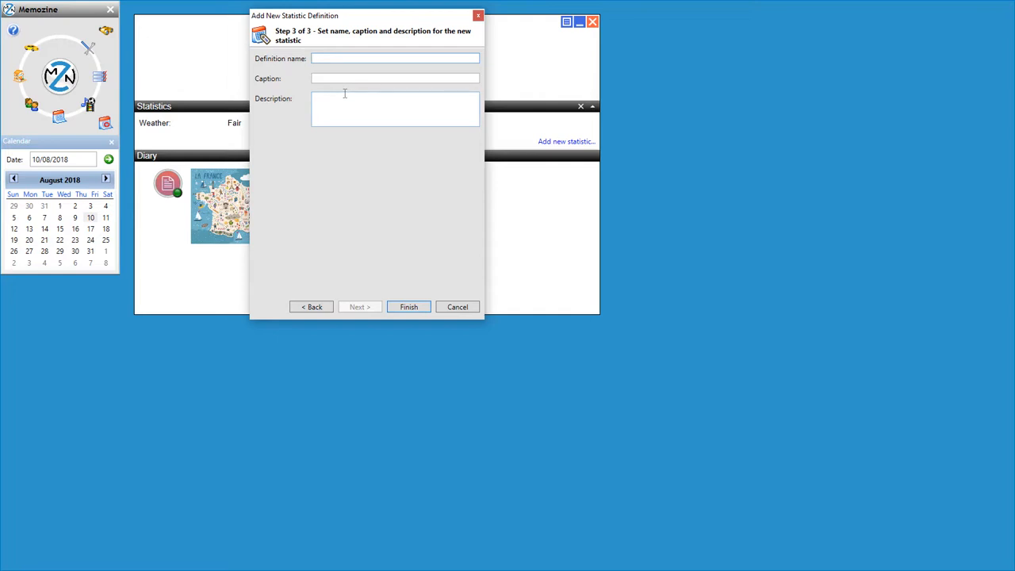
# Name and caption the new statistic "Glasses of wine", describe it as "Number of glasses of wine drunk", and finish its definition.
pyautogui.write('Glasses of wine')
pyautogui.press('Tab')
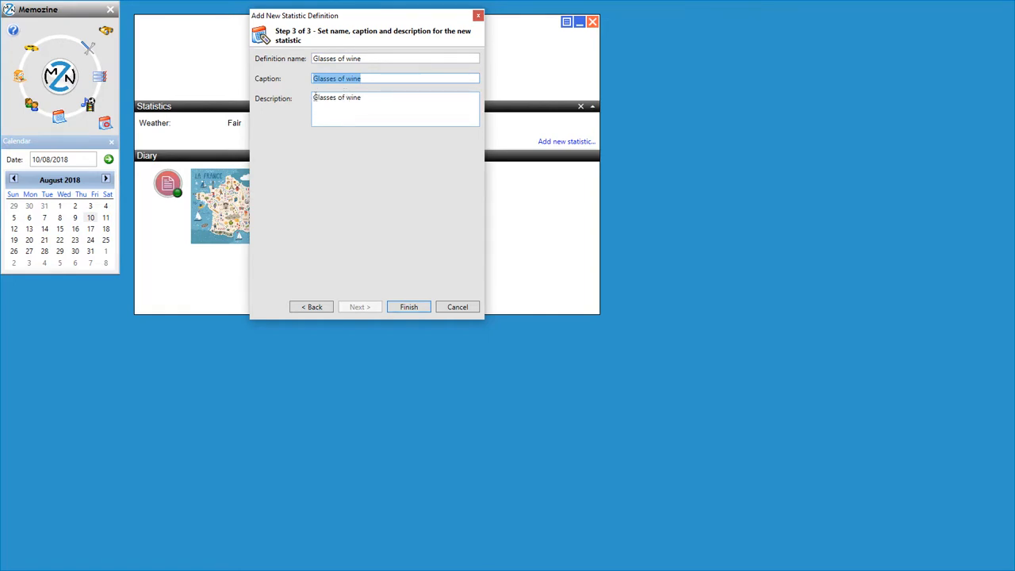
pyautogui.click(318, 101)
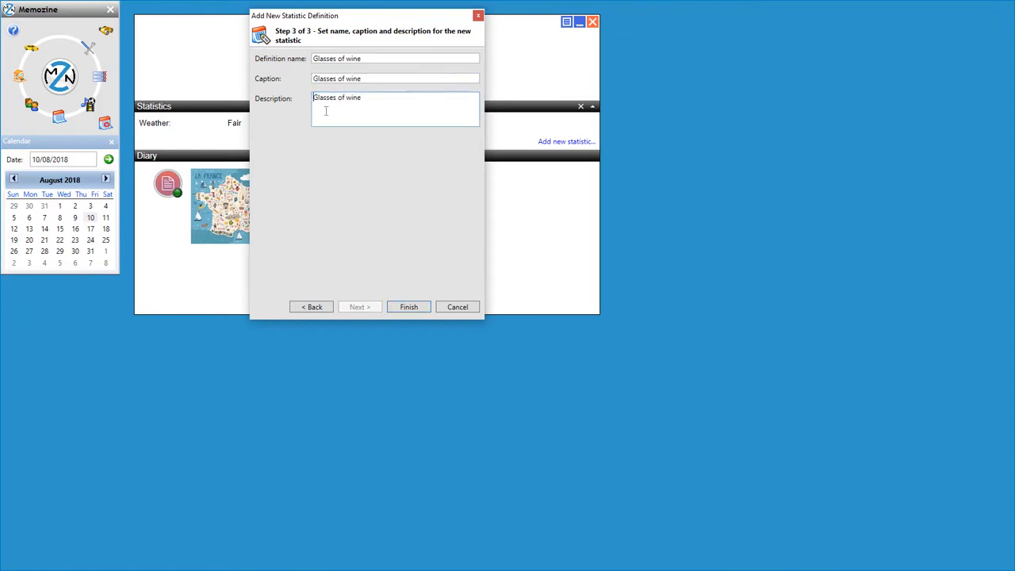
pyautogui.write('Number of')
pyautogui.hotkey('shift', 'Right')
pyautogui.write('g')
pyautogui.click(418, 96)
pyautogui.write('drunk')
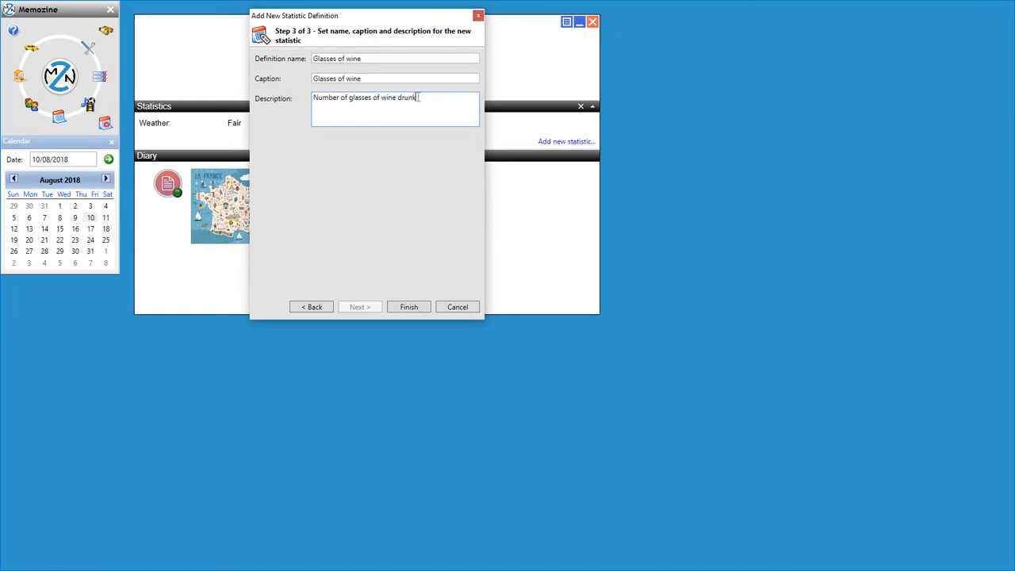
pyautogui.click(413, 308)
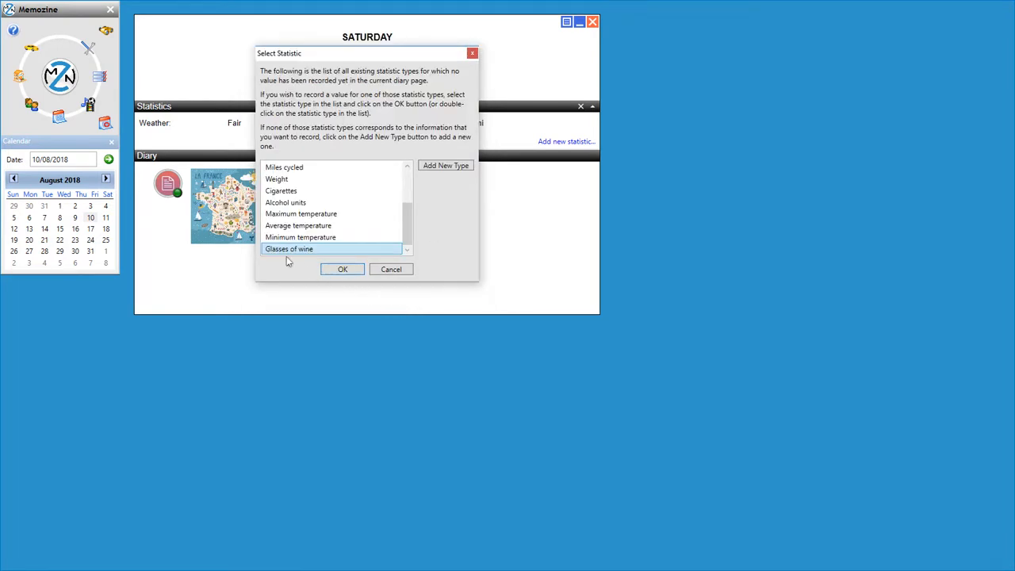
# Add the Glasses of wine statistic to the 4 August page and set it to 2.
pyautogui.click(343, 270)
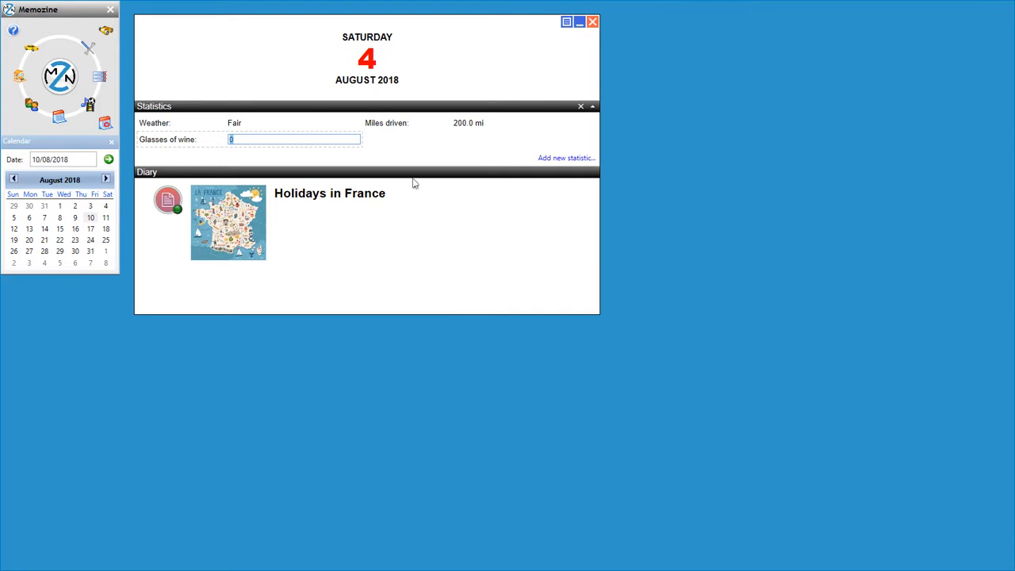
pyautogui.write('2')
pyautogui.click(394, 152)
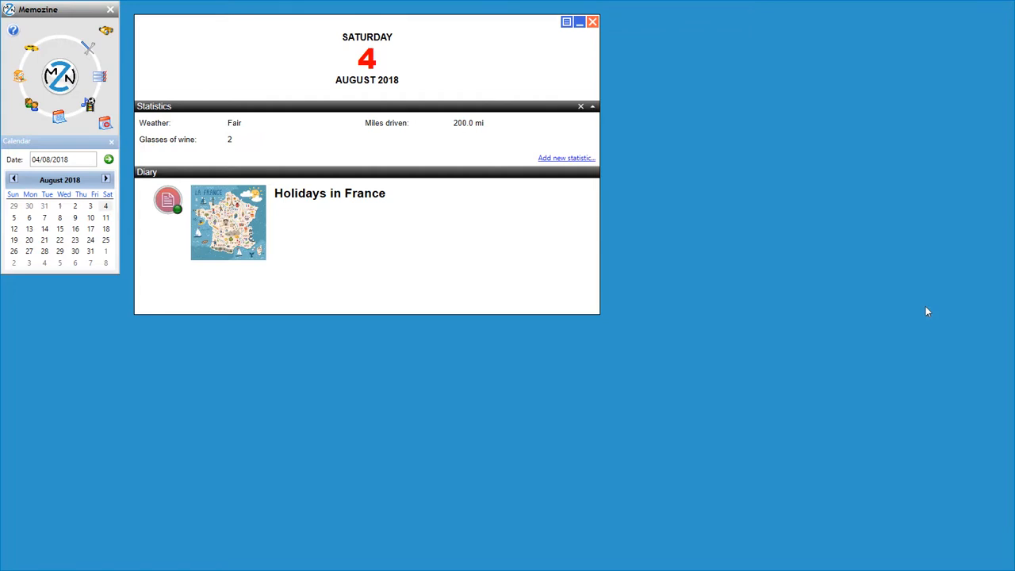
# Set the Weather statistic to be included automatically every day from 04/08/2018 until 18/08/2018, with Fair as the default value.
pyautogui.rightClick(166, 128)
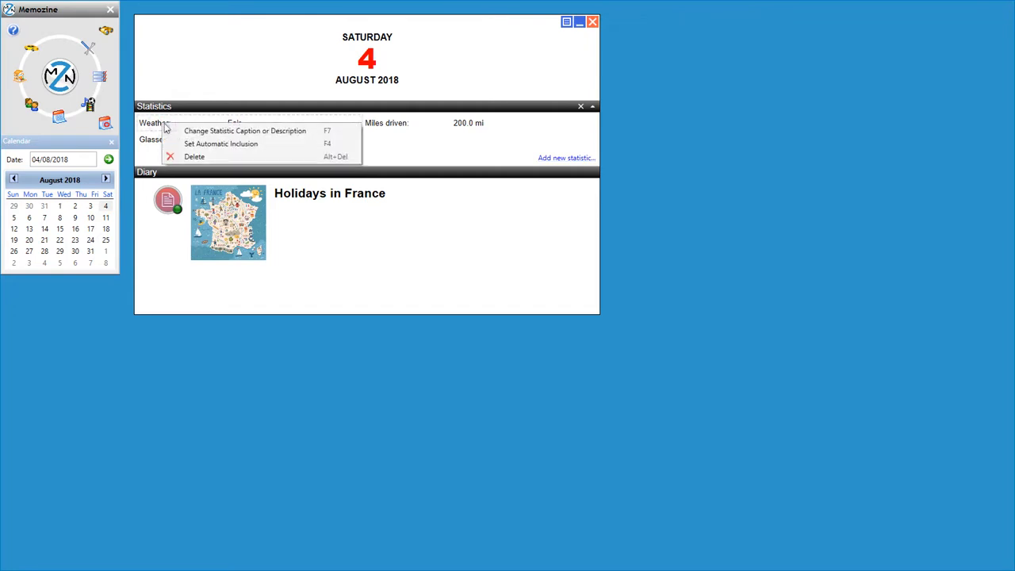
pyautogui.click(212, 146)
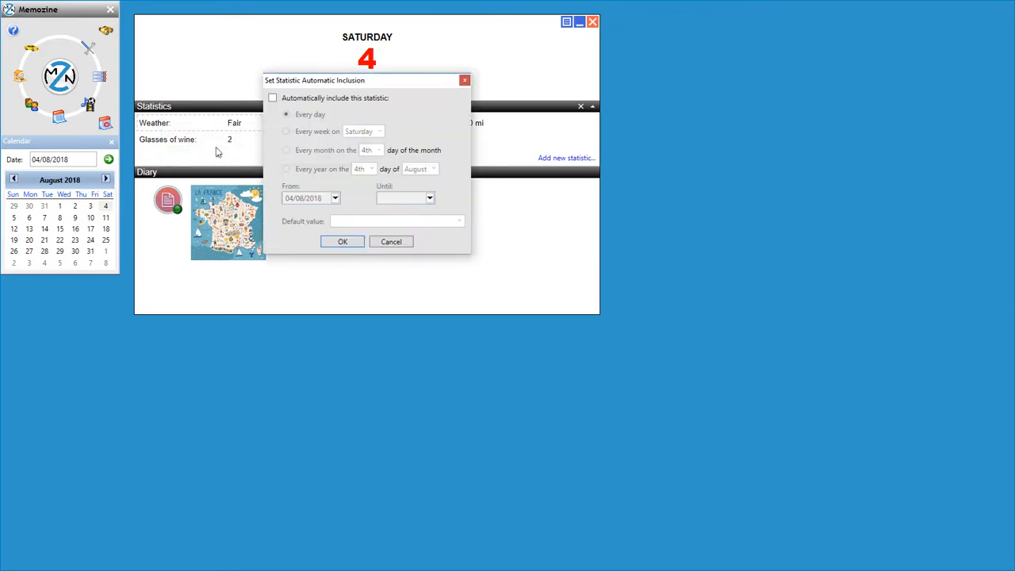
pyautogui.click(273, 98)
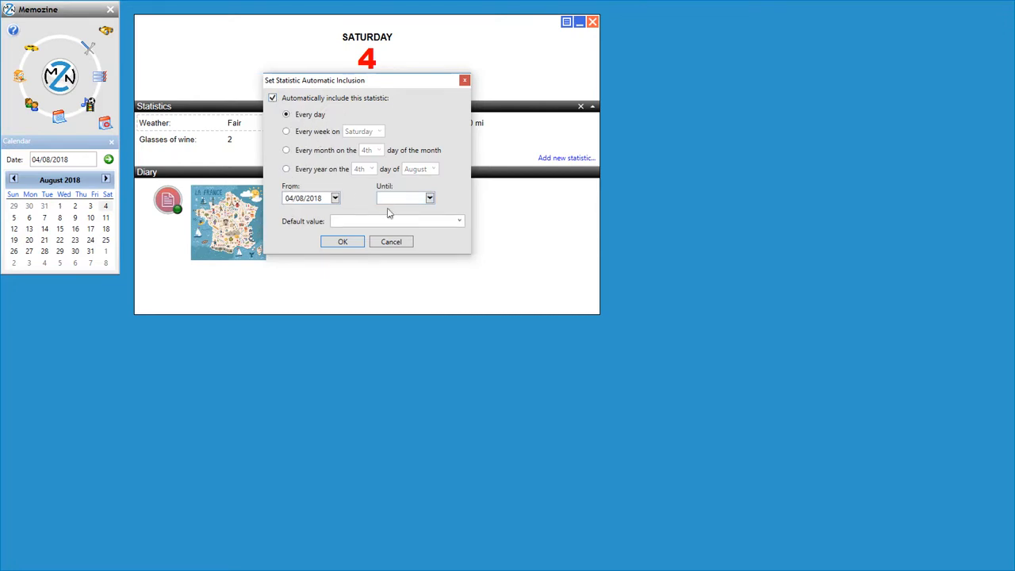
pyautogui.write('18/8')
pyautogui.click(460, 222)
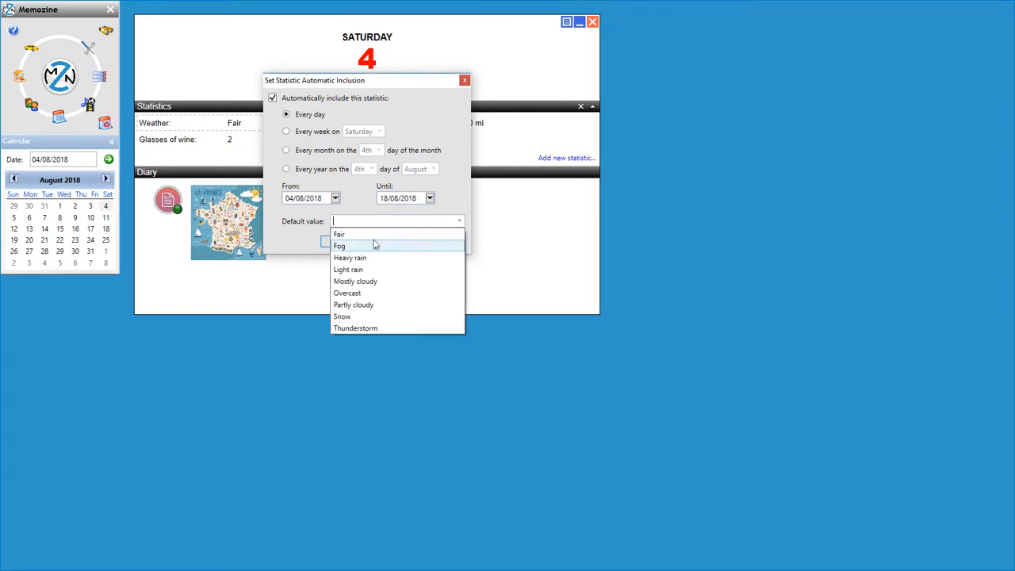
pyautogui.click(341, 235)
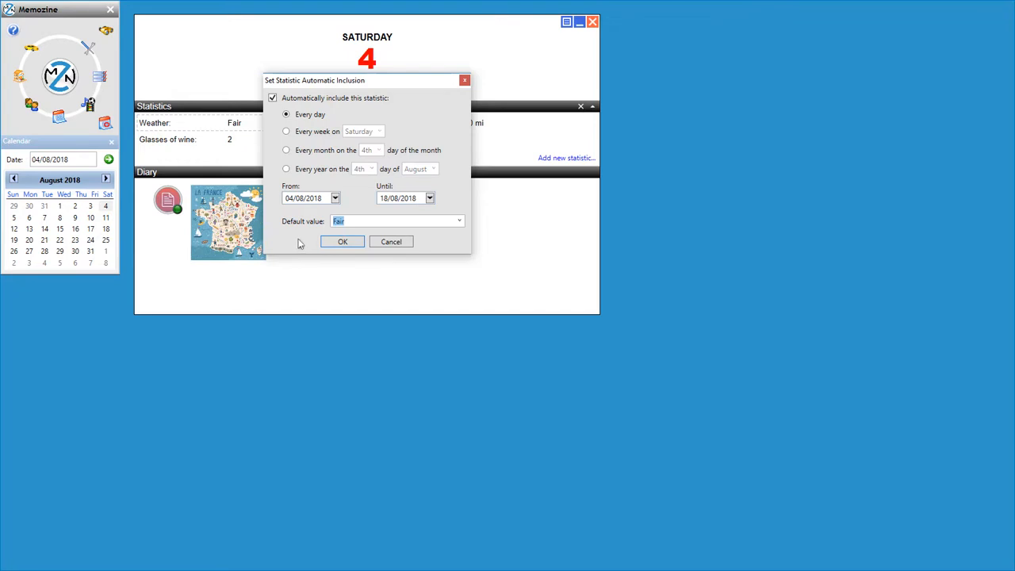
pyautogui.click(347, 241)
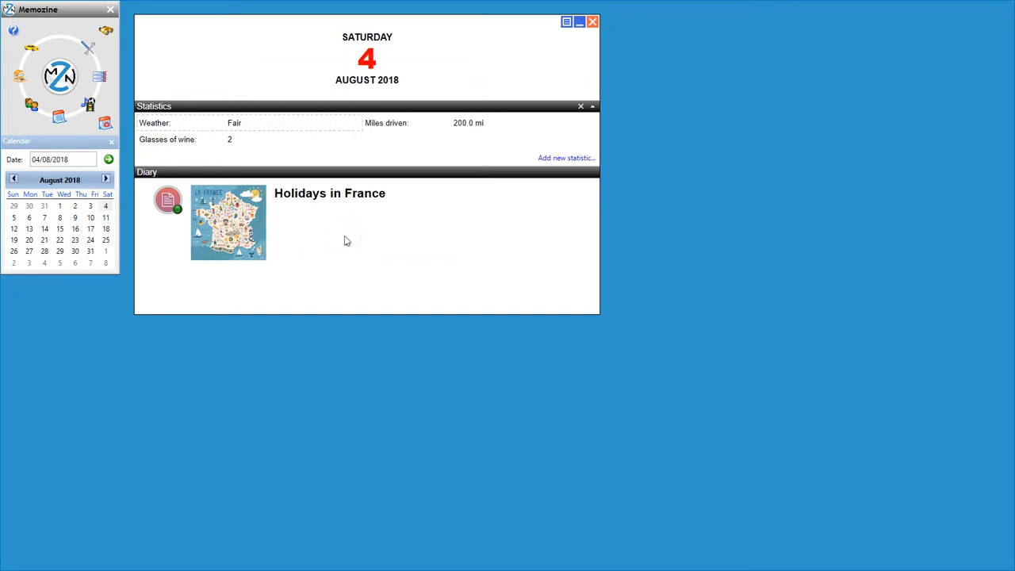
# Set the Miles driven statistic to be included automatically every day from 04/08/2018 until 18/8.
pyautogui.rightClick(407, 125)
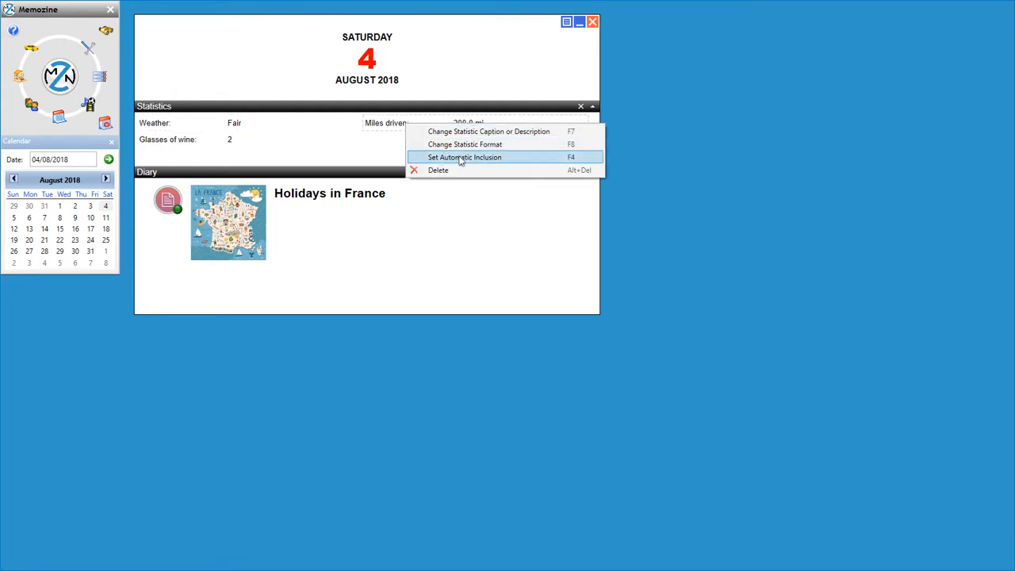
pyautogui.click(461, 157)
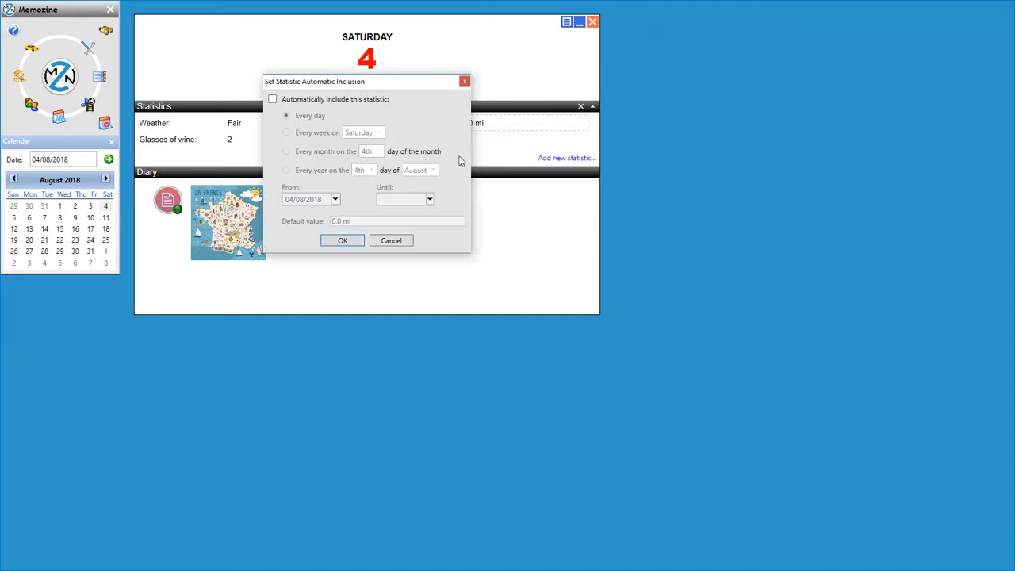
pyautogui.click(273, 99)
pyautogui.click(382, 198)
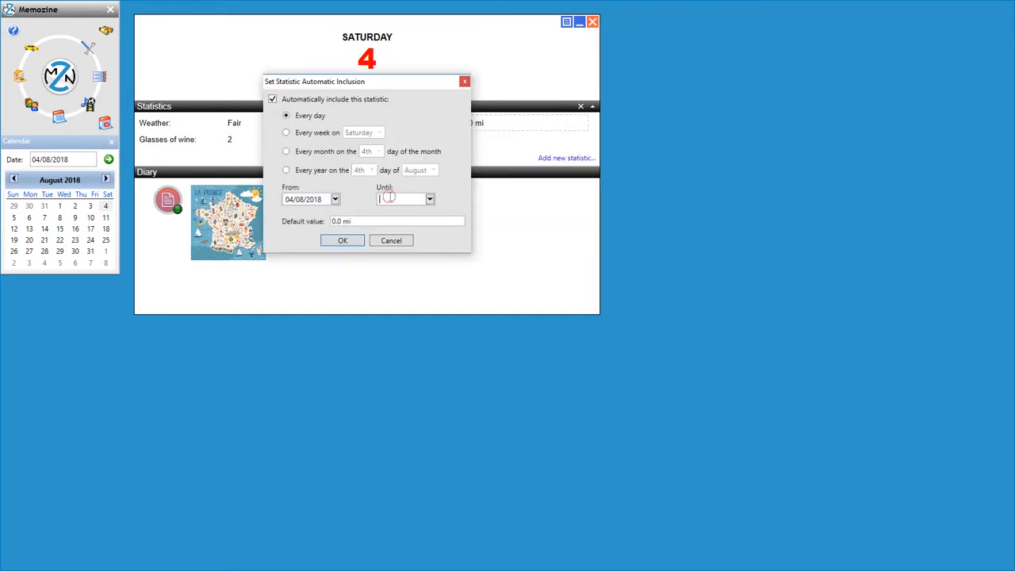
pyautogui.write('18/8')
pyautogui.click(333, 243)
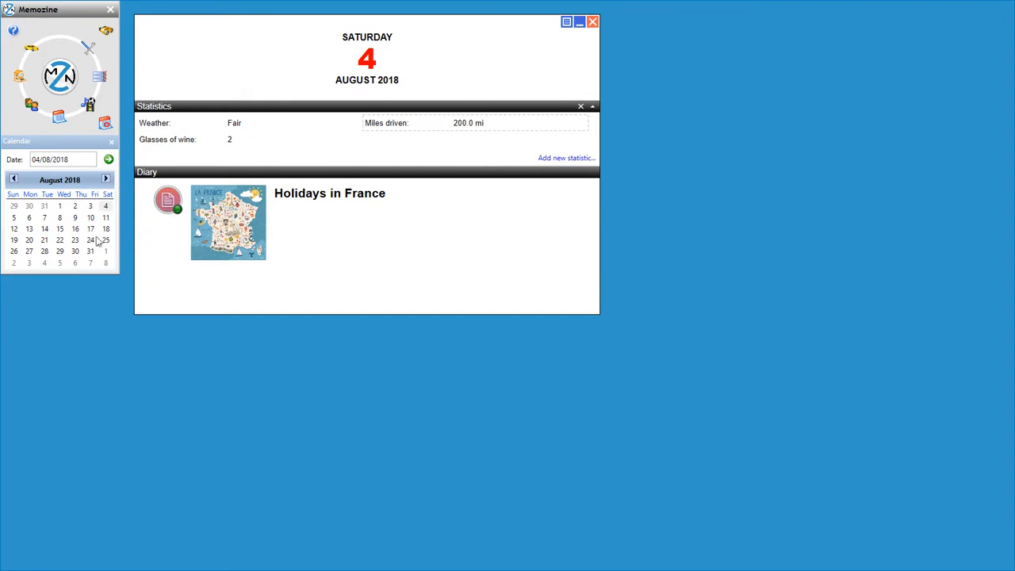
# Open the 6 August page's statistics and set Weather to Partly cloudy and Miles driven to 50 miles.
pyautogui.click(30, 218)
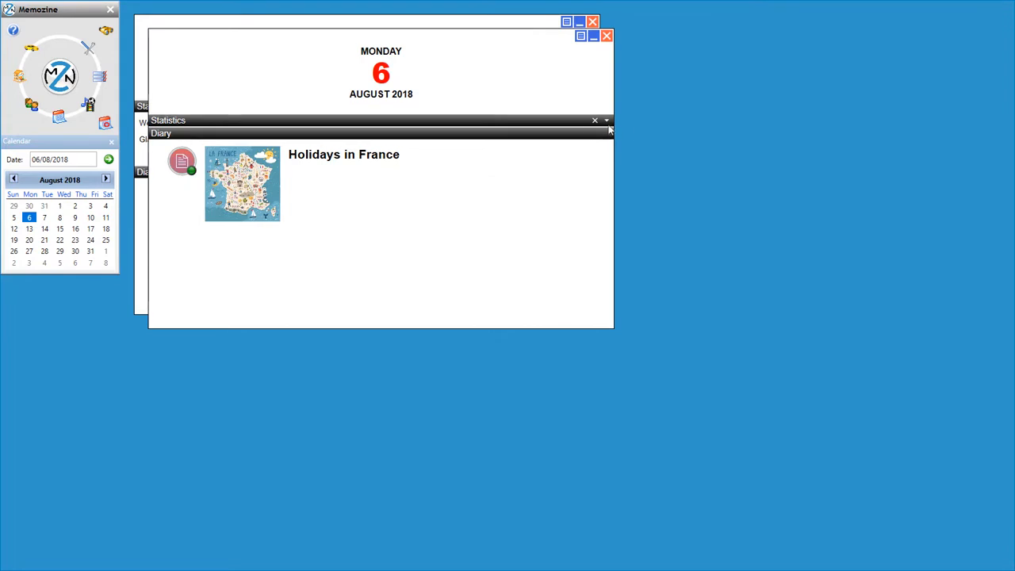
pyautogui.click(606, 120)
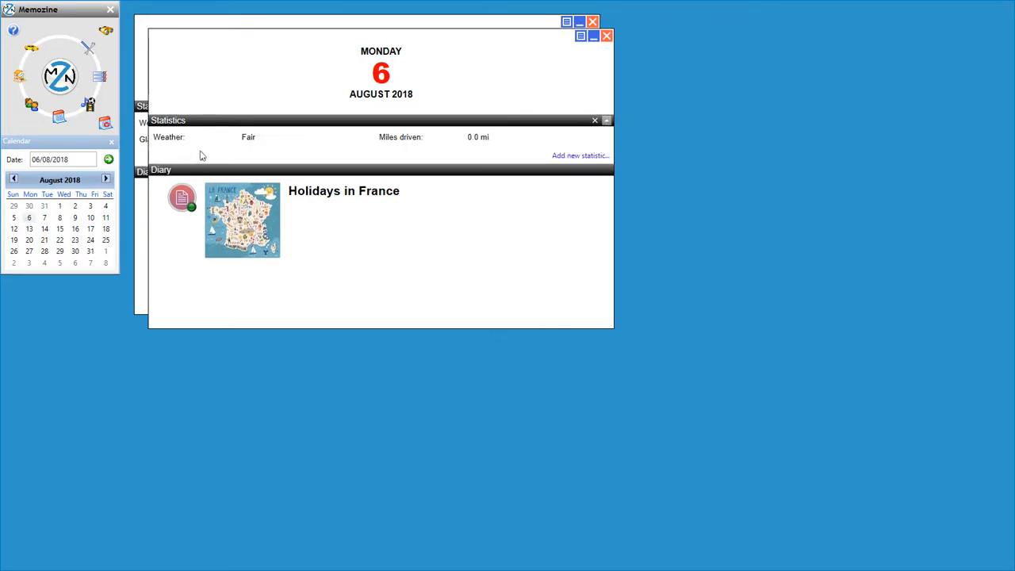
pyautogui.click(250, 137)
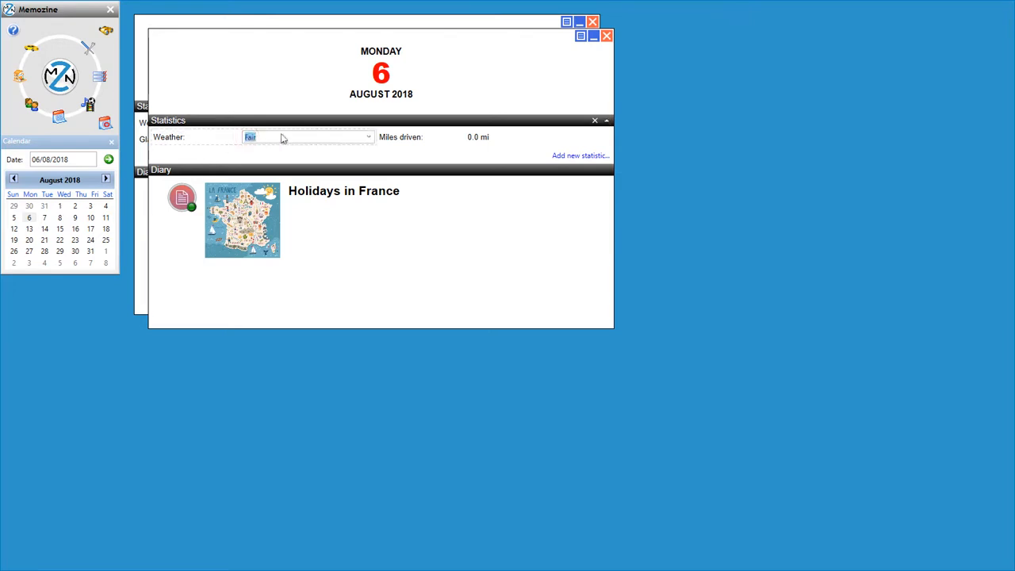
pyautogui.click(369, 137)
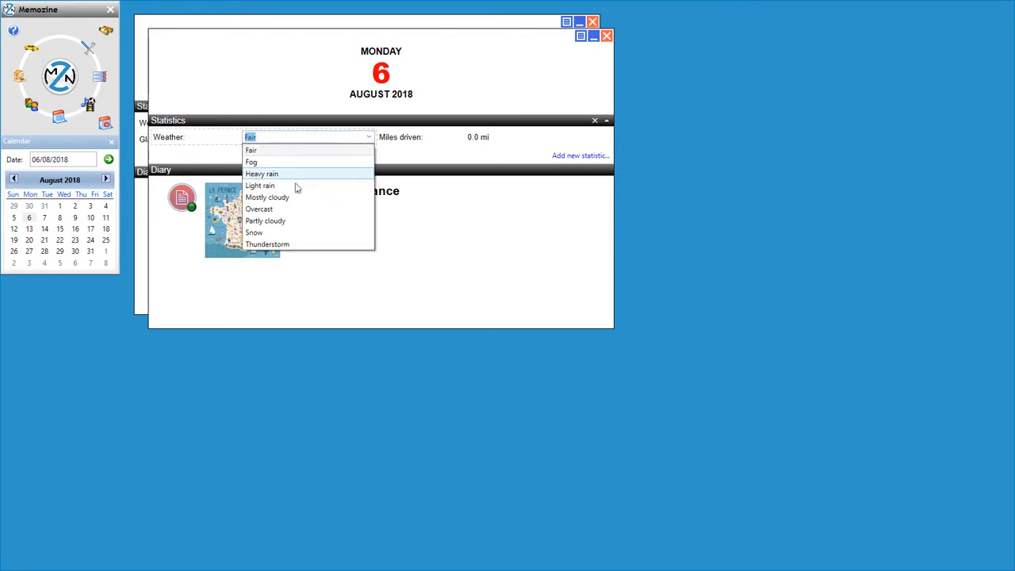
pyautogui.click(272, 228)
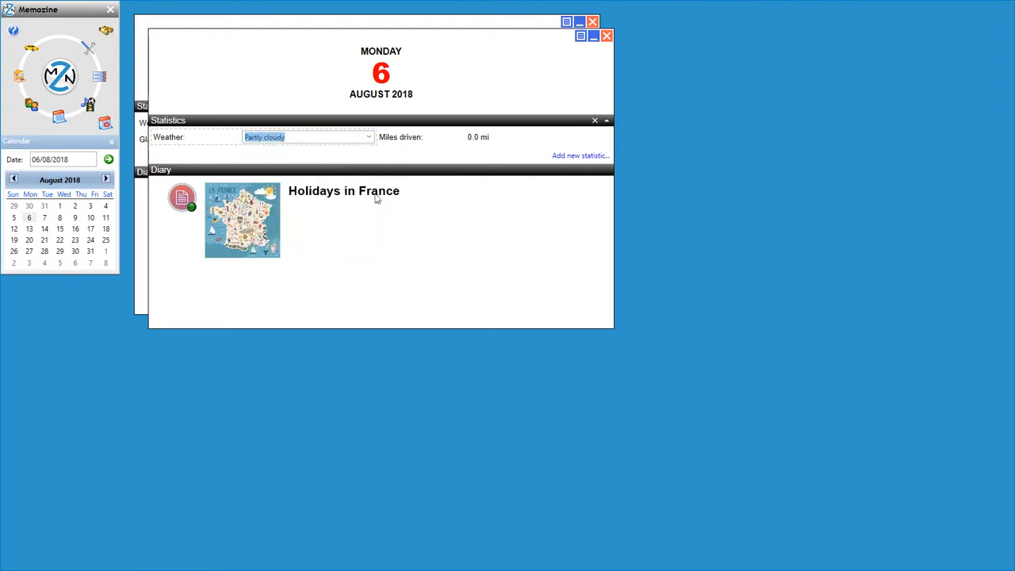
pyautogui.click(471, 137)
pyautogui.write('50')
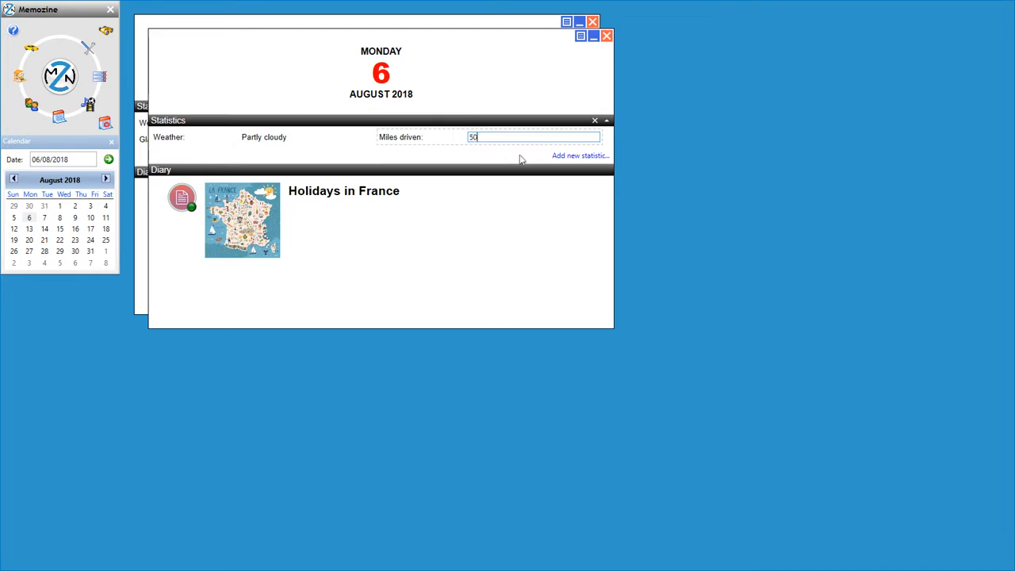
pyautogui.click(359, 157)
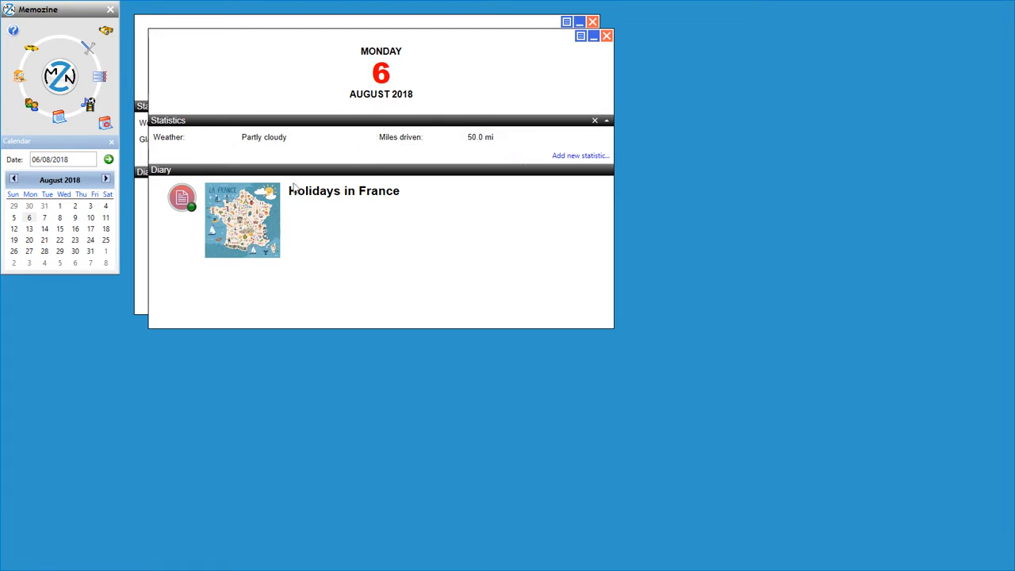
# Open the 8 August page's statistics and set Weather to Light rain and Miles driven to 100 miles.
pyautogui.click(60, 218)
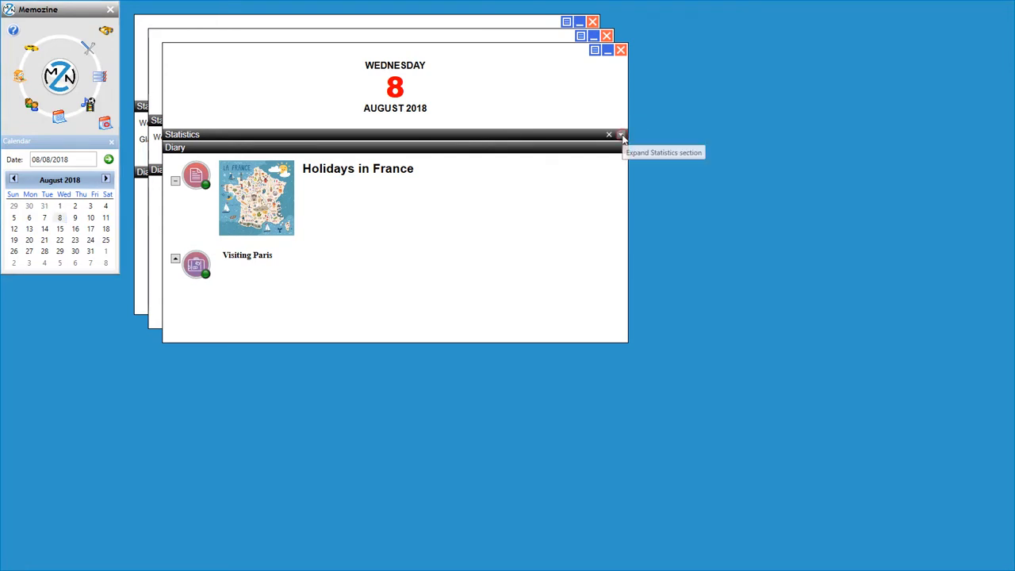
pyautogui.click(621, 135)
pyautogui.click(270, 152)
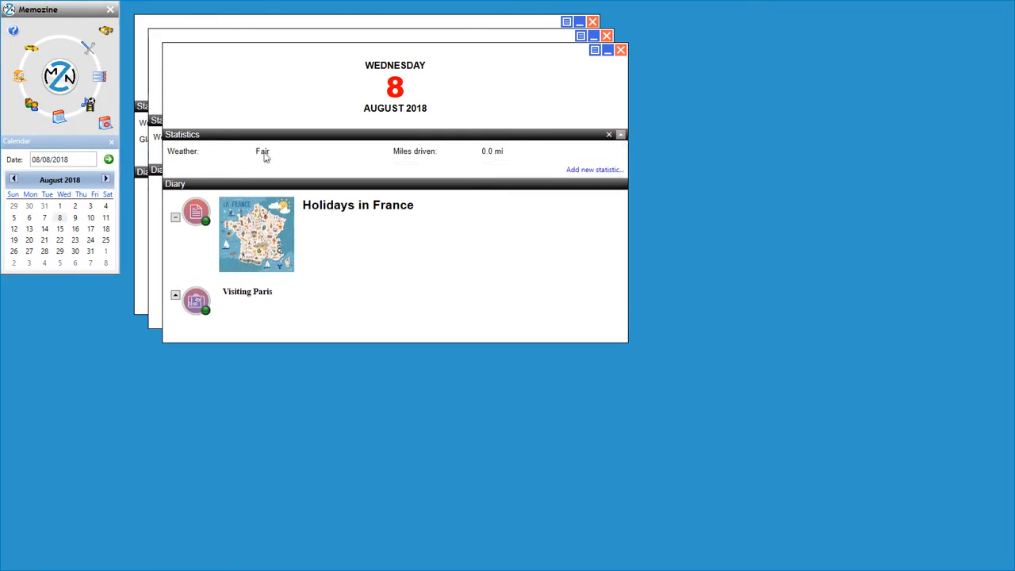
pyautogui.click(383, 152)
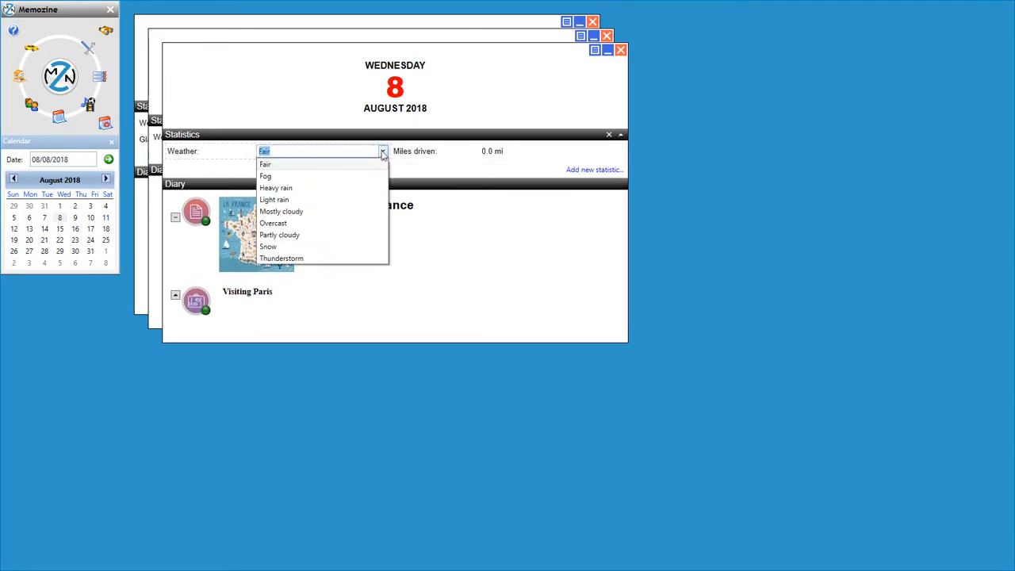
pyautogui.click(276, 200)
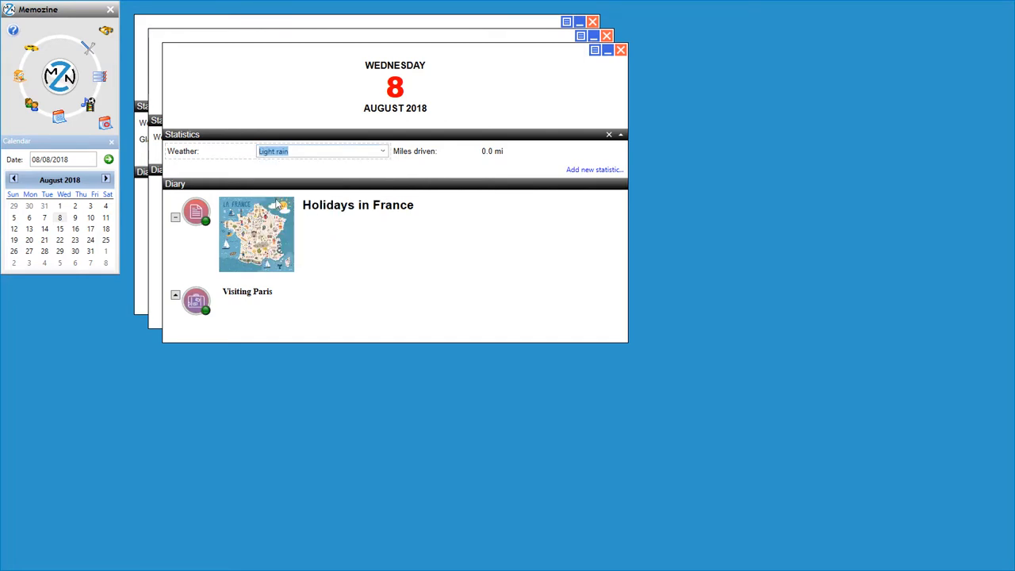
pyautogui.click(493, 151)
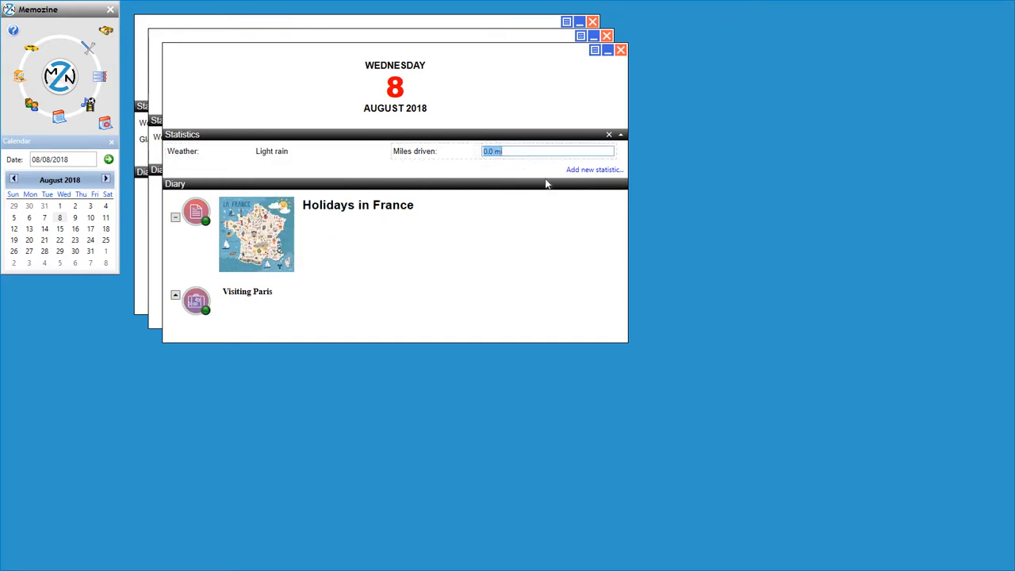
pyautogui.write('100')
pyautogui.click(352, 167)
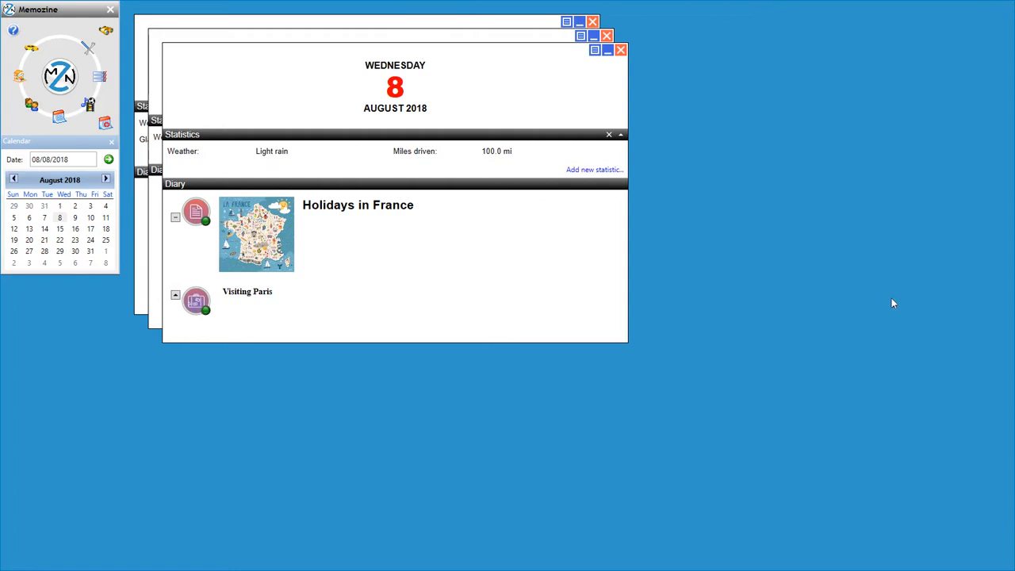
# Open the statistics export and select Weather, Miles driven and Glasses of wine as the values to export.
pyautogui.rightClick(280, 174)
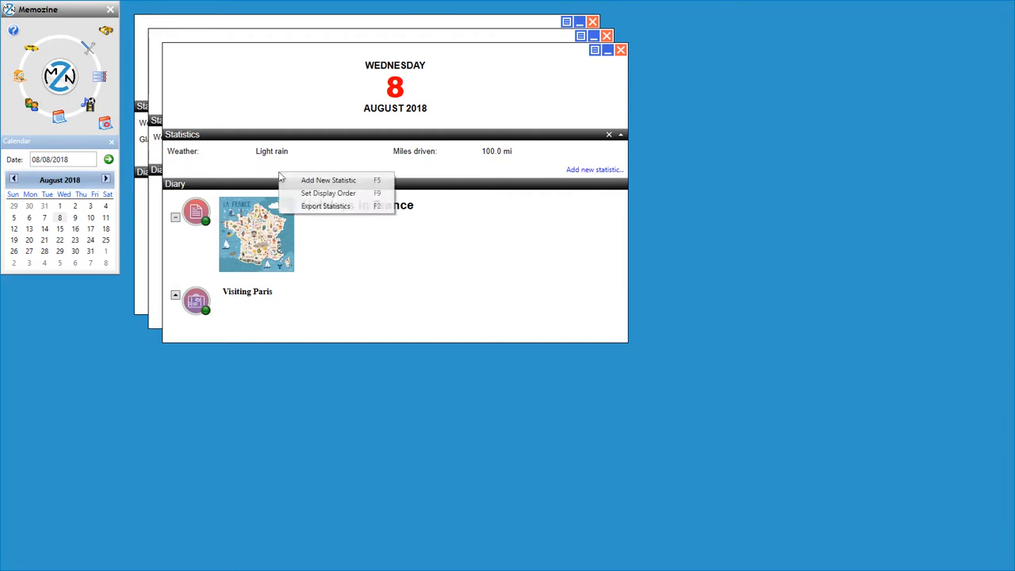
pyautogui.click(326, 206)
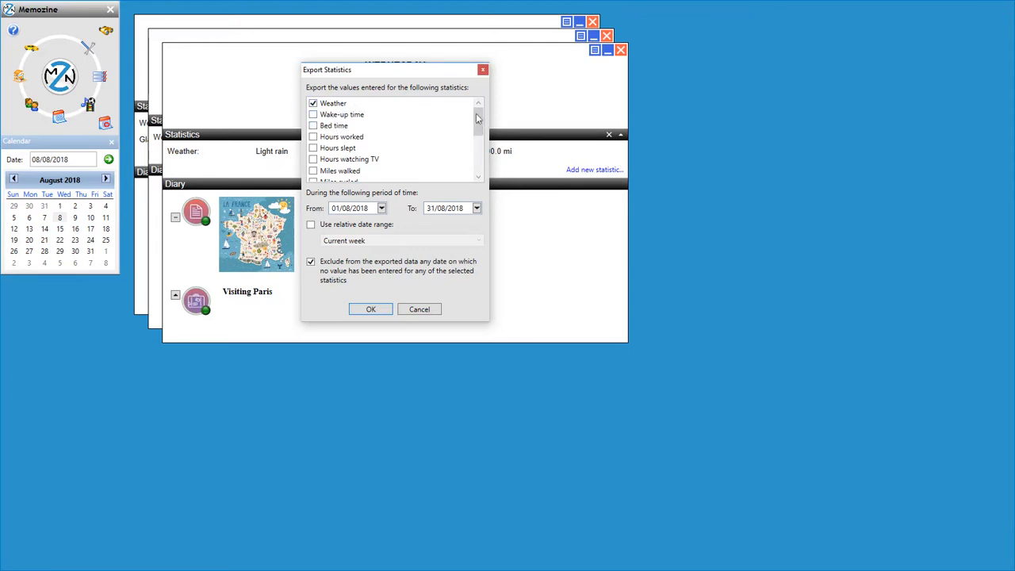
pyautogui.scroll(-1, 476, 119)
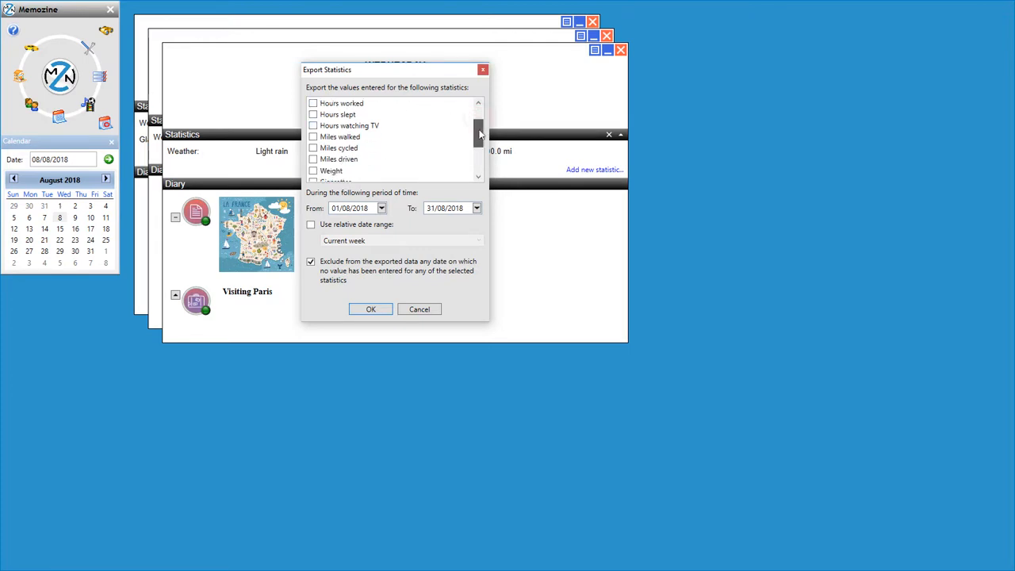
pyautogui.click(331, 159)
pyautogui.scroll(-2, 479, 133)
pyautogui.click(313, 172)
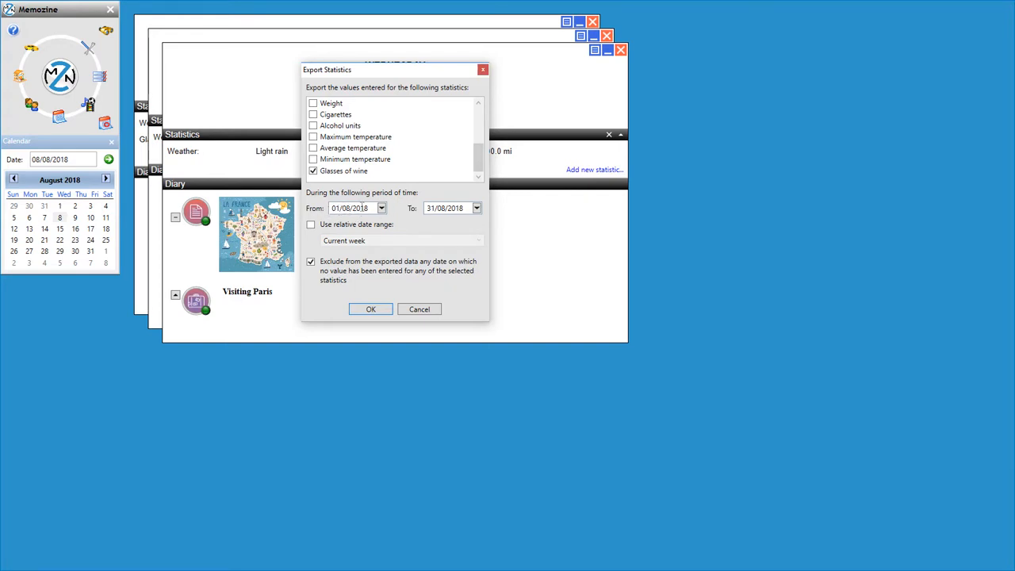
# Start the export period on 04/08/2018, adjust its end date and export the selected statistics.
pyautogui.click(340, 207)
pyautogui.click(339, 209)
pyautogui.doubleClick(339, 208)
pyautogui.write('4')
pyautogui.click(432, 207)
pyautogui.press('BackSpace')
pyautogui.write('8')
pyautogui.click(369, 310)
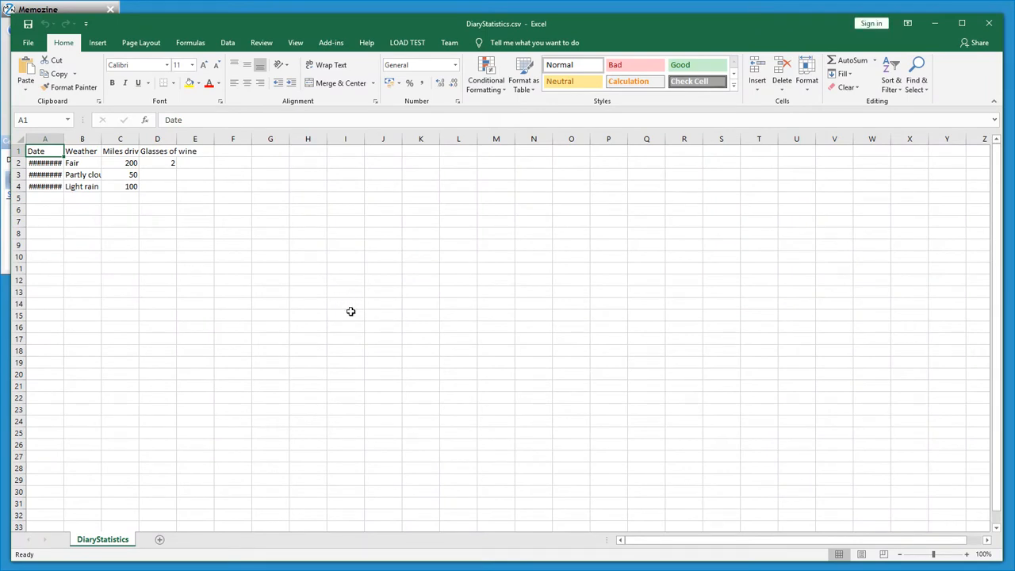
# AutoFit the width of all columns in the exported DiaryStatistics.csv sheet, then close the workbook.
pyautogui.click(20, 141)
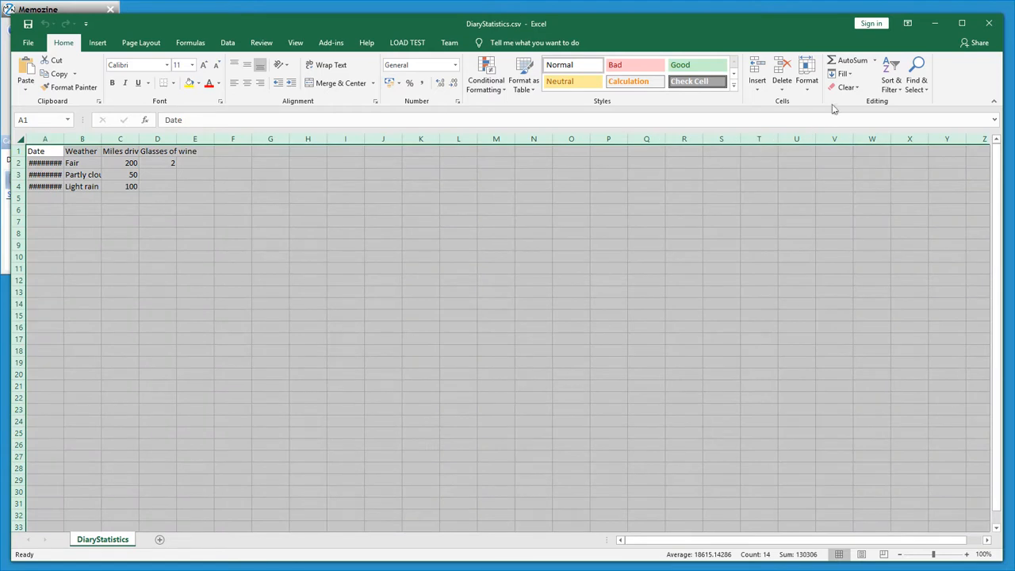
pyautogui.click(806, 75)
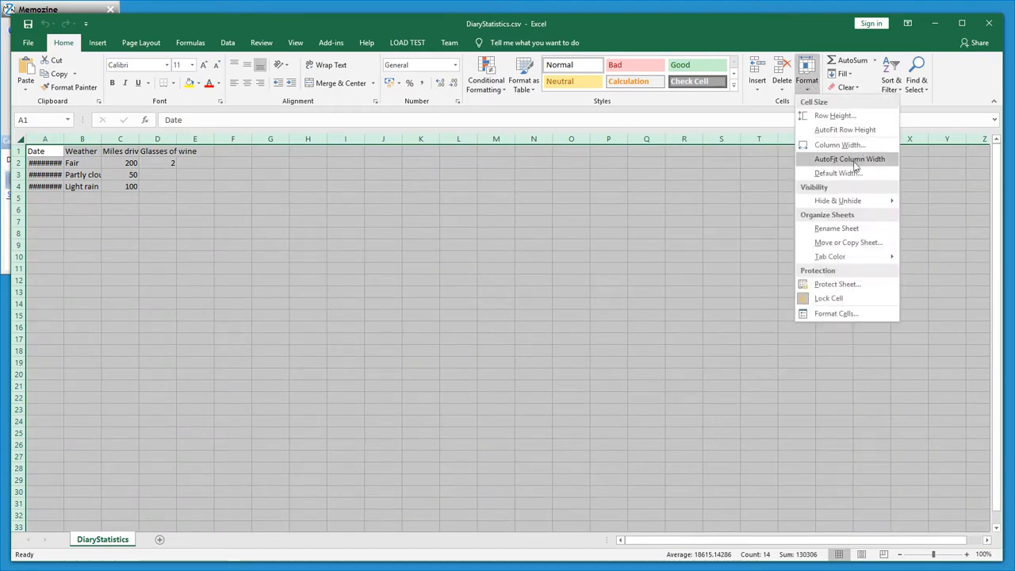
pyautogui.click(855, 159)
pyautogui.click(49, 202)
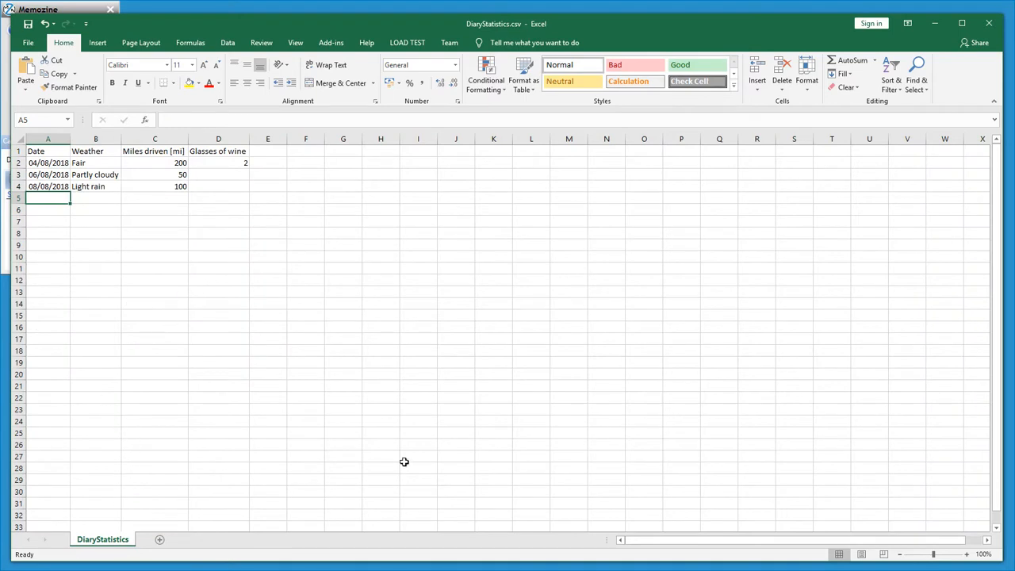
pyautogui.click(988, 23)
pyautogui.click(562, 324)
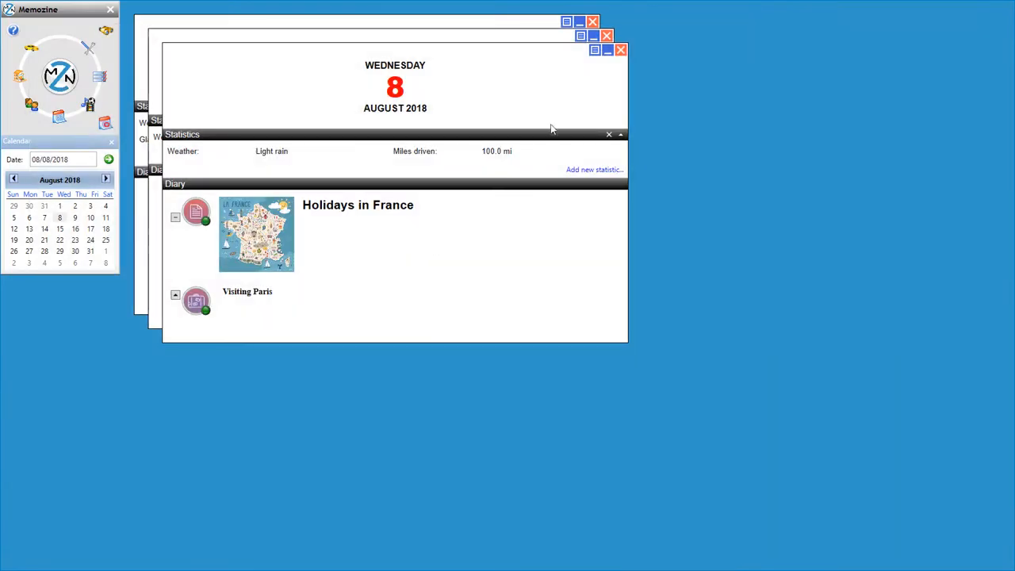